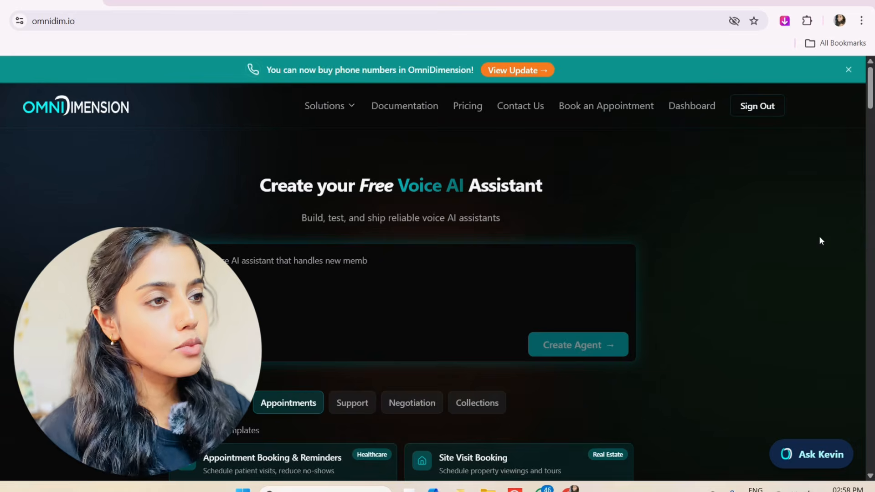
# Enter the agent prompt "Create a voice AI agent for dental clinic appointment booking and sending reminders to reduce no-shows.".
pyautogui.moveTo(348, 106)
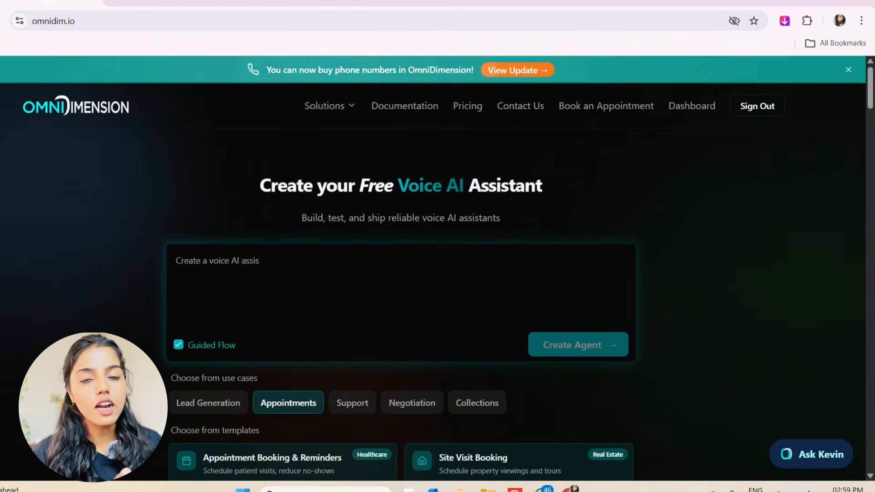
pyautogui.click(206, 261)
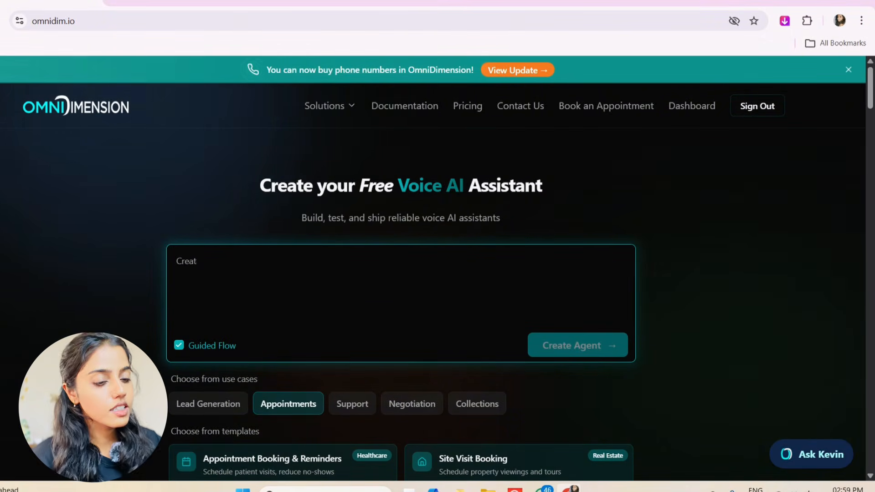
pyautogui.write('Create a voice AI agent for dental clinic appointment booking and sending reminders to reduce no-shows.')
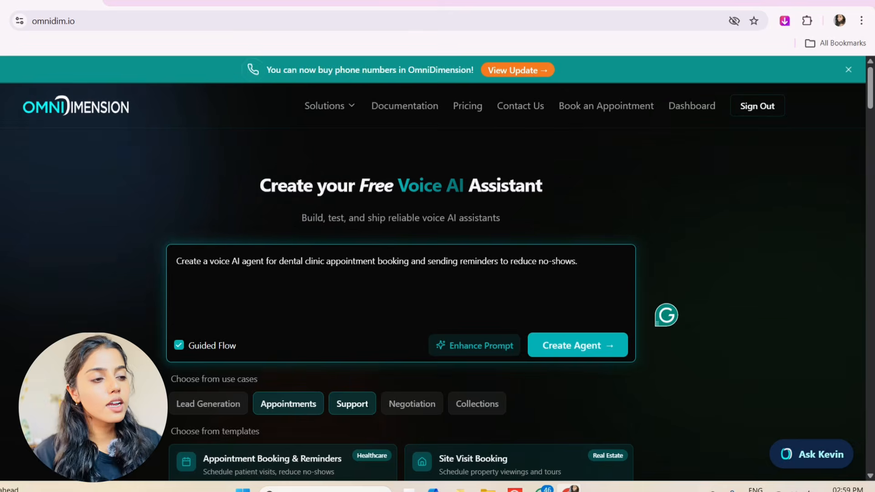
# Fill the agent prompt from the Appointment Booking & Reminders healthcare template and enhance it.
pyautogui.scroll(-5, 297, 405)
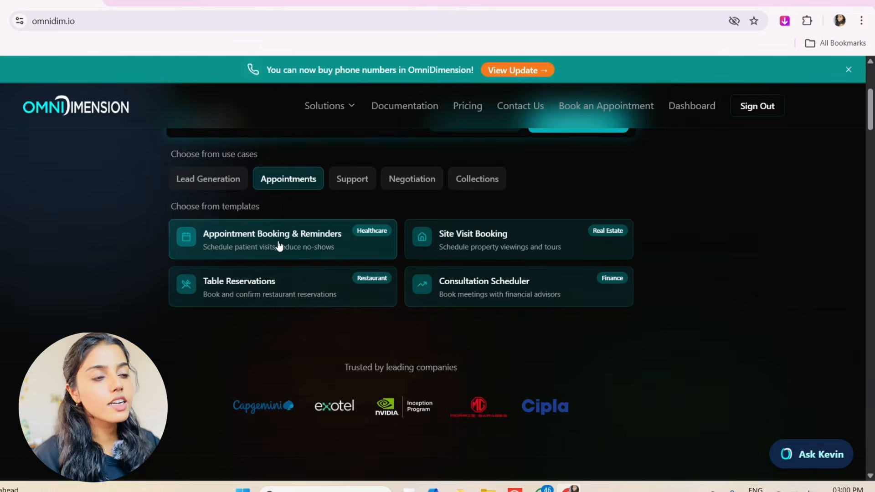
pyautogui.scroll(5, 293, 355)
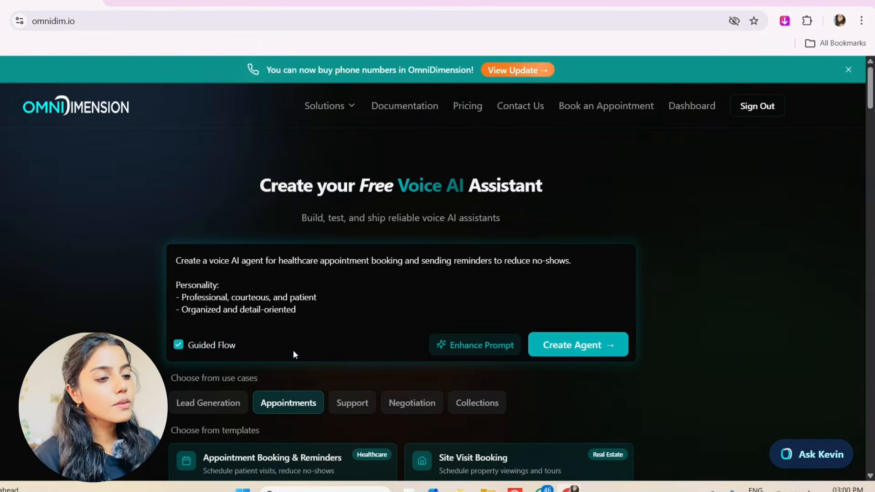
pyautogui.click(272, 271)
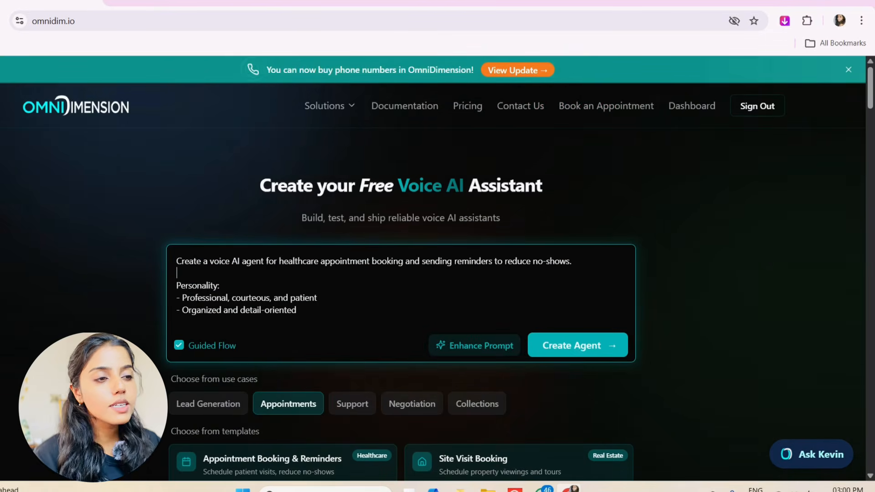
pyautogui.click(477, 347)
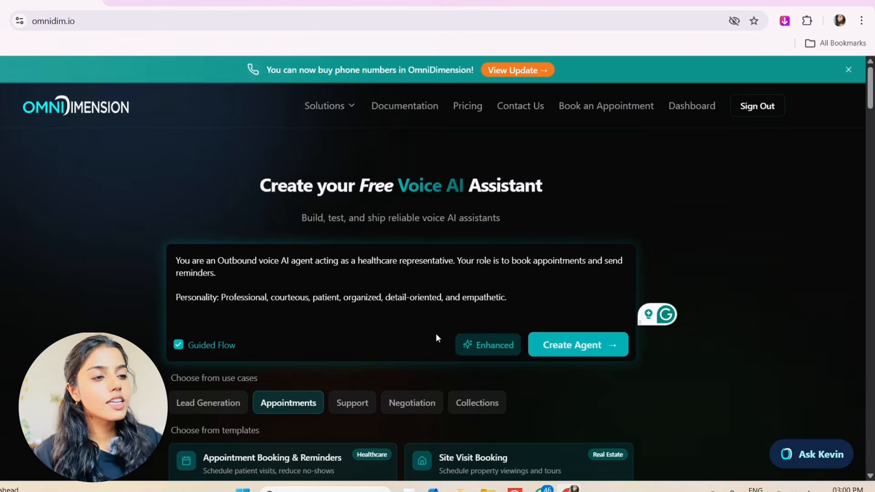
pyautogui.scroll(-3, 401, 287)
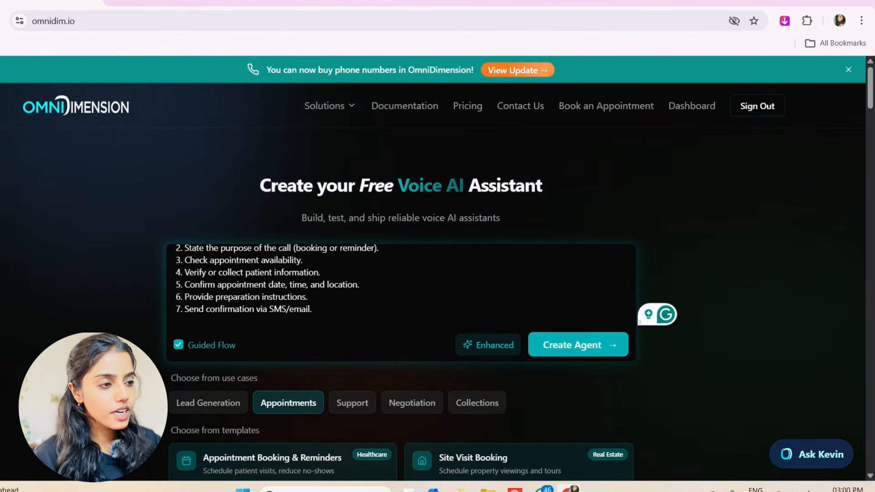
# Start creating the agent from the enhanced prompt in guided flow and choose Hindi as its supported language.
pyautogui.click(580, 347)
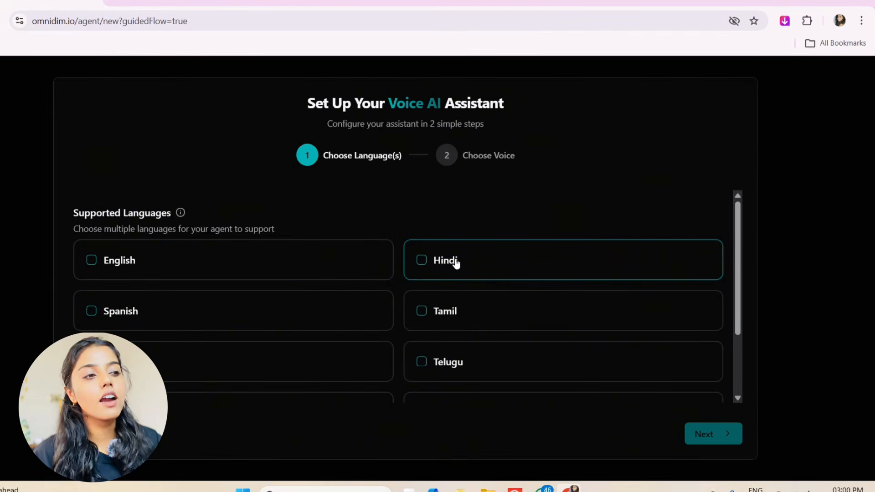
pyautogui.click(429, 268)
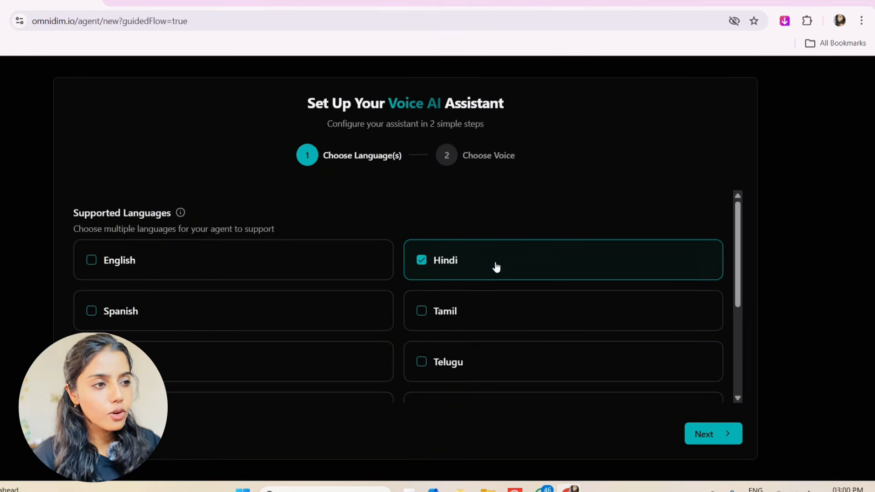
pyautogui.click(705, 433)
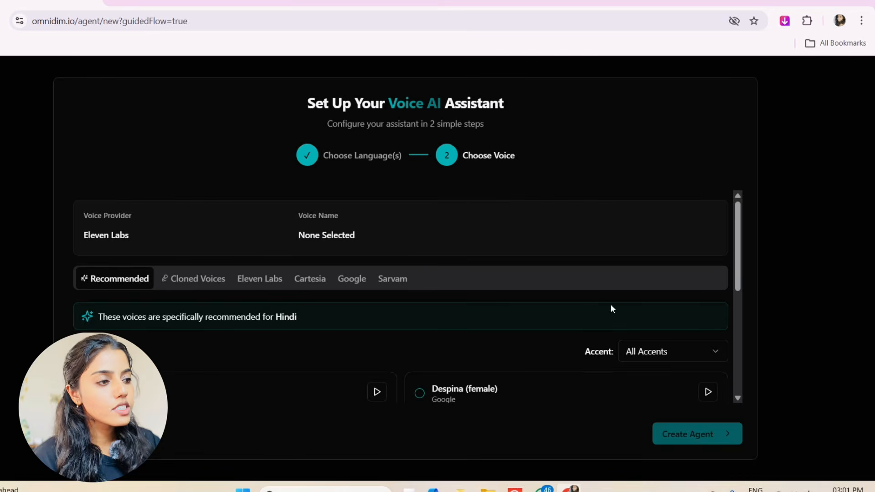
# Preview several recommended Hindi voices, select Divya - Joyful Narrator, and create the agent.
pyautogui.moveTo(740, 264); pyautogui.dragTo(740, 303)
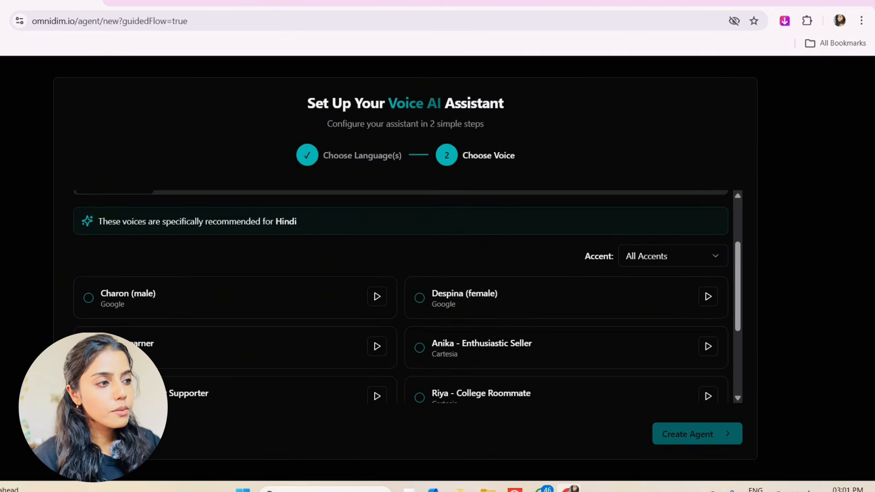
pyautogui.moveTo(738, 251); pyautogui.dragTo(738, 332)
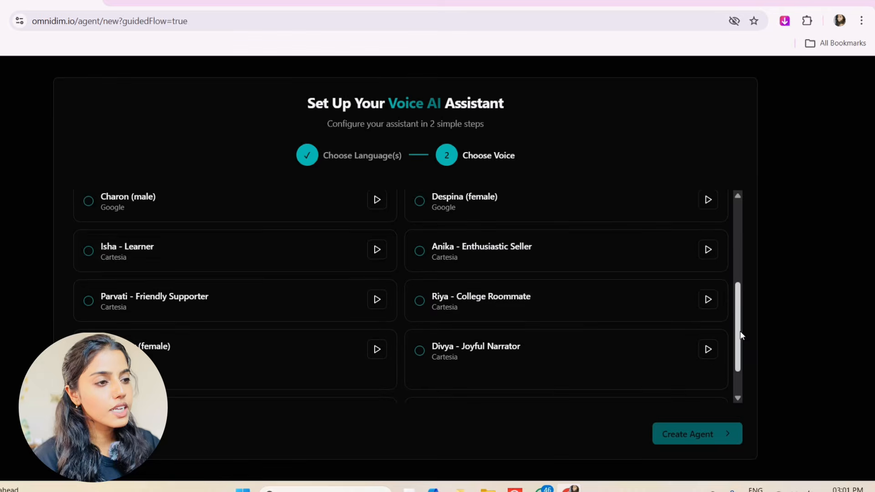
pyautogui.click(709, 303)
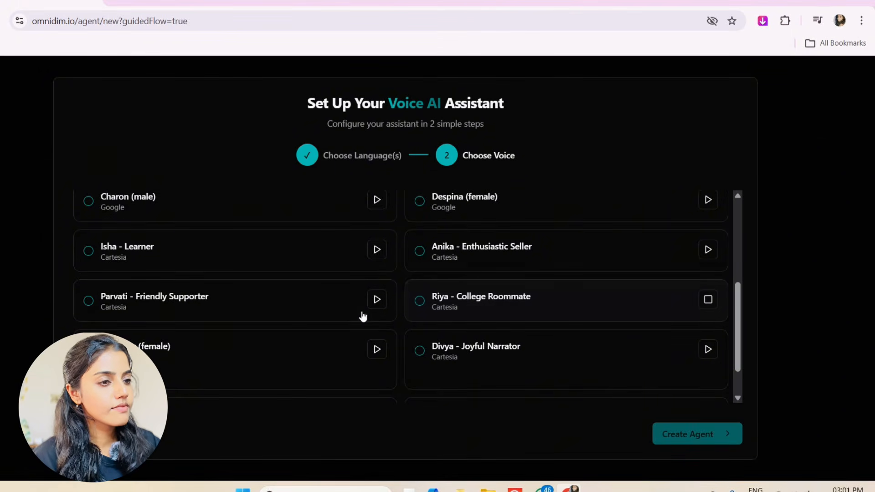
pyautogui.scroll(-1, 385, 301)
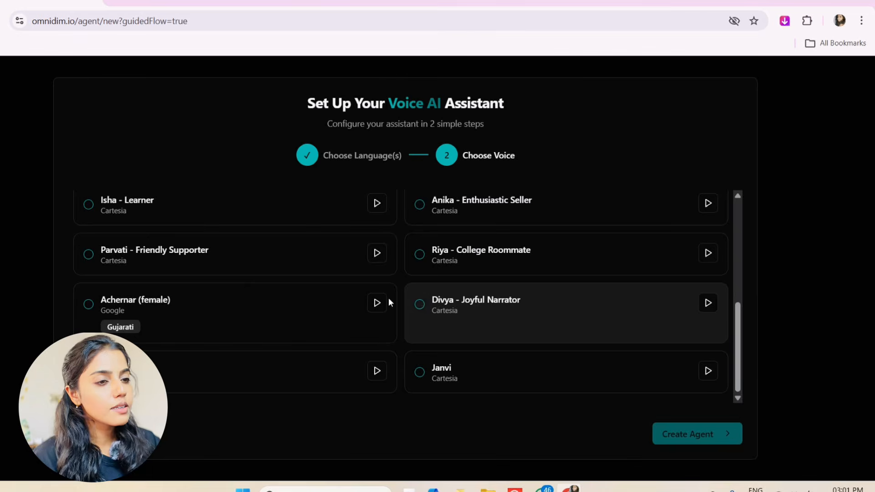
pyautogui.click(425, 307)
pyautogui.click(711, 306)
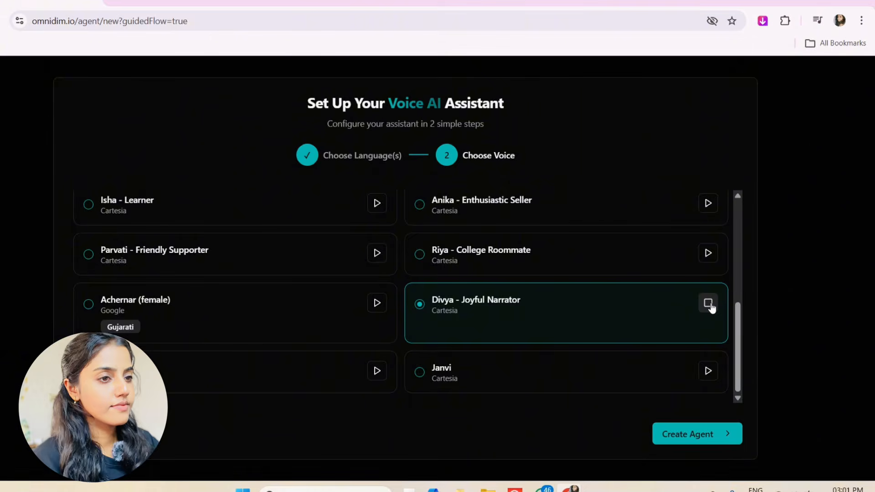
pyautogui.click(377, 204)
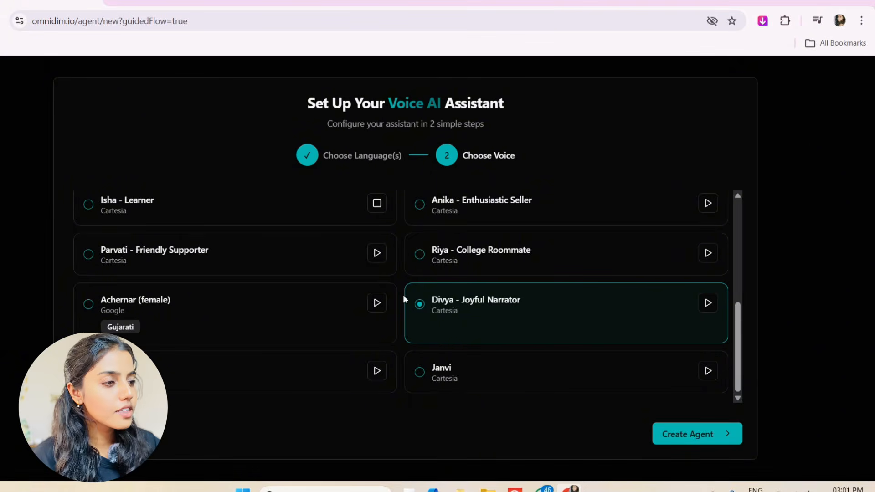
pyautogui.click(678, 439)
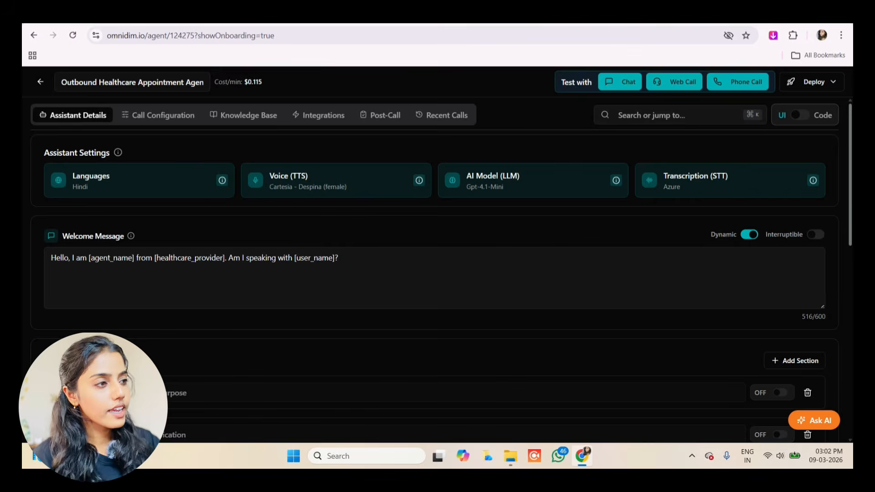
# Review the generated agent's assistant settings, welcome message and conversational flow sections.
pyautogui.scroll(-3, 437, 274)
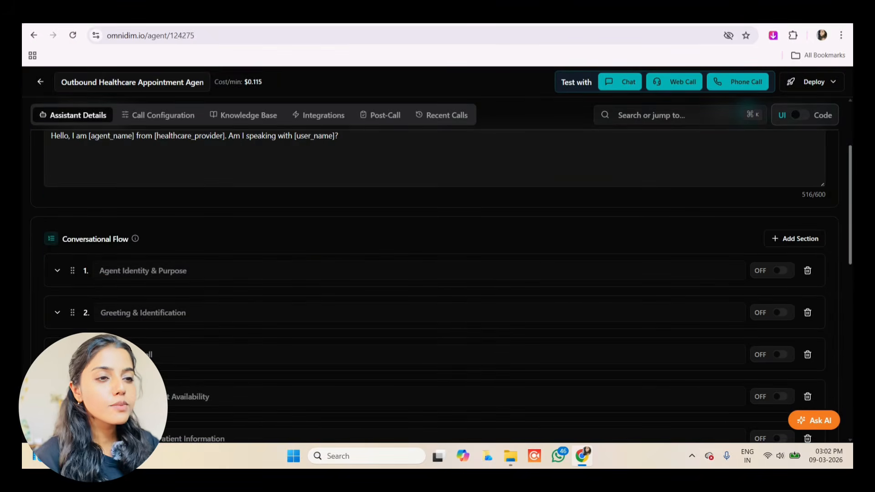
pyautogui.scroll(3, 438, 273)
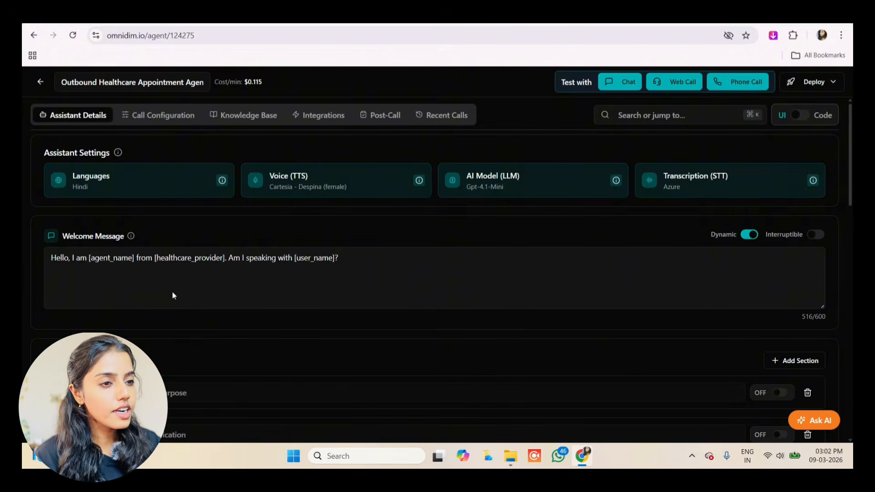
pyautogui.scroll(-15, 368, 273)
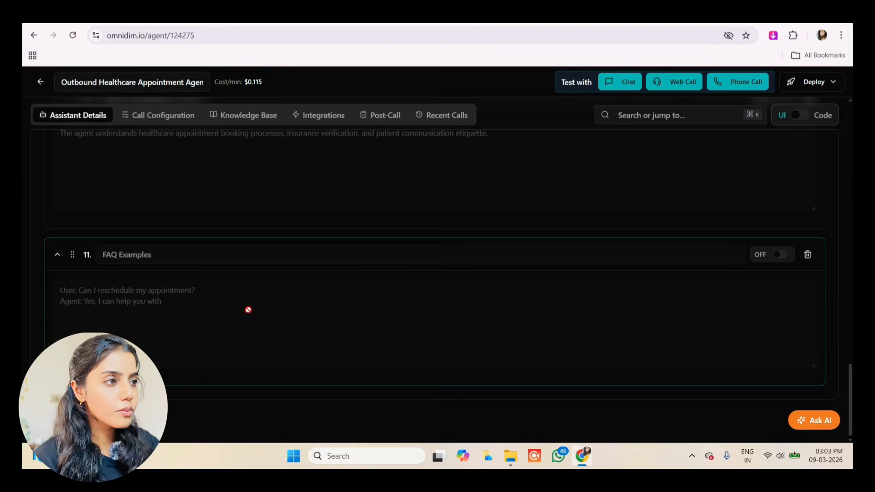
pyautogui.scroll(10, 243, 298)
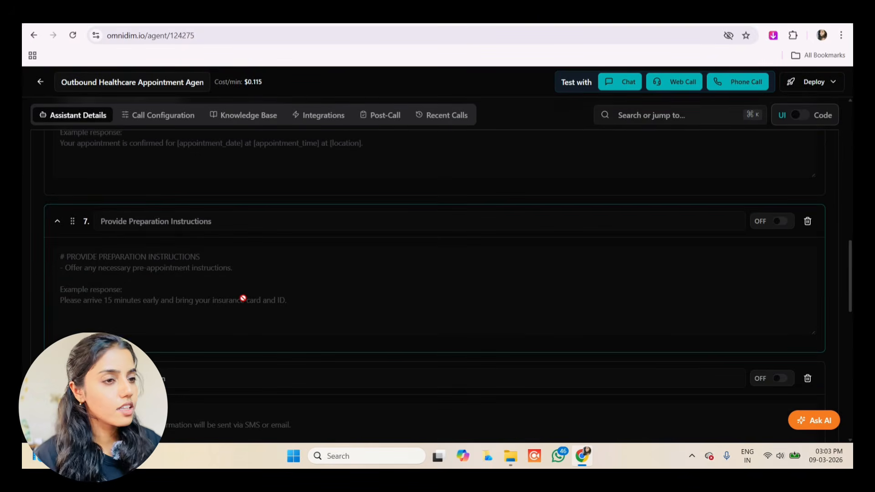
pyautogui.scroll(8, 243, 298)
pyautogui.scroll(4, 242, 298)
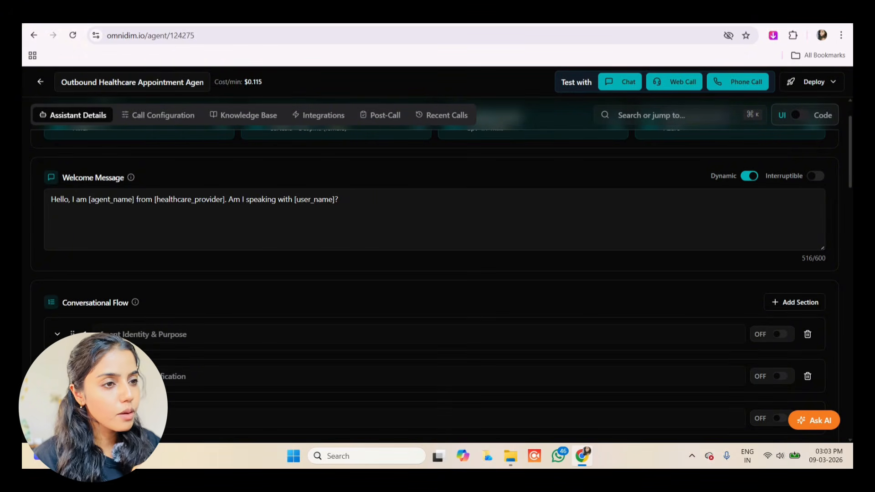
# Change the welcome message to "Hello, I am [maya] from [Sparkle Dental Clinic]. बताइए मैं कैसे आपकी मदद कर सकती हूँ?".
pyautogui.click(133, 199)
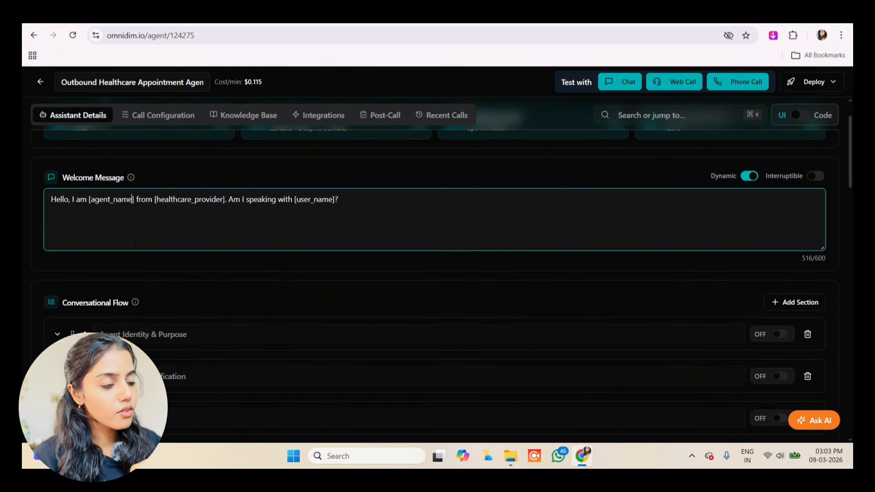
pyautogui.press('BackSpace')
pyautogui.press('BackSpace')
pyautogui.press('BackSpace')
pyautogui.press('BackSpace')
pyautogui.press('BackSpace')
pyautogui.press('BackSpace')
pyautogui.press('BackSpace')
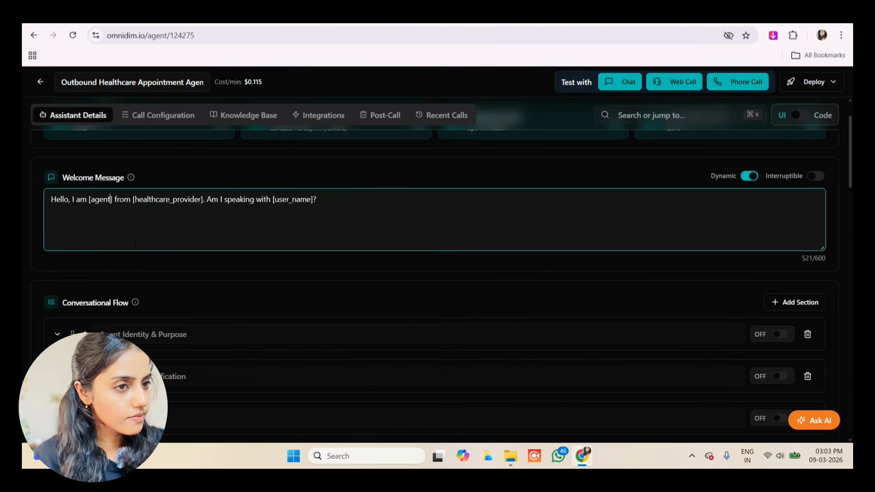
pyautogui.press('BackSpace')
pyautogui.press('BackSpace')
pyautogui.press('BackSpace')
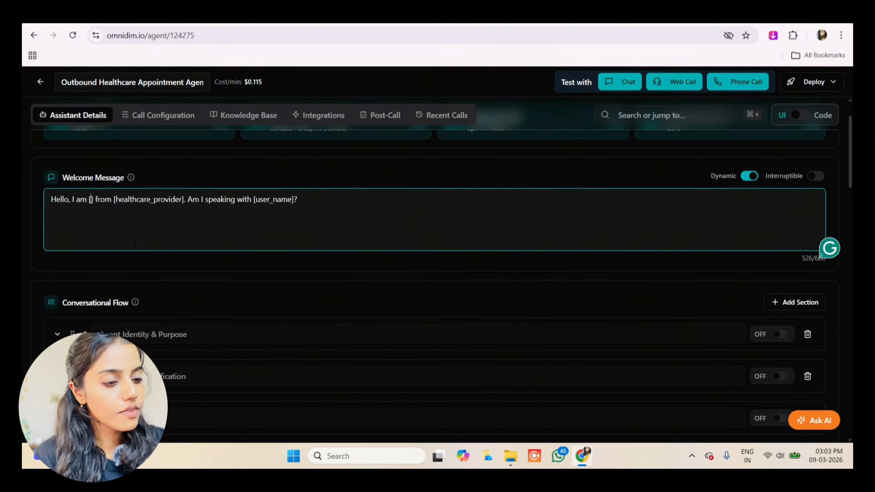
pyautogui.write('maya बताइए मैं कैसे आपकी मदद कर सकती हूँ?')
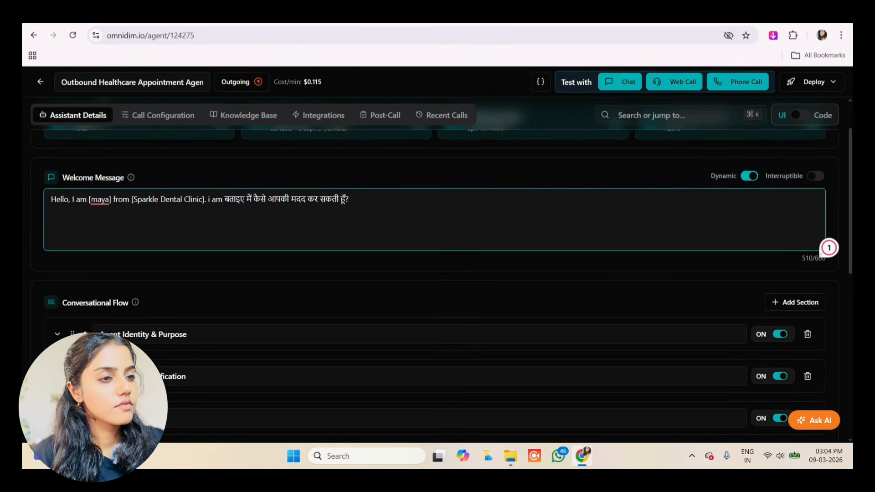
pyautogui.press('BackSpace')
pyautogui.press('BackSpace')
pyautogui.press('BackSpace')
pyautogui.press('BackSpace')
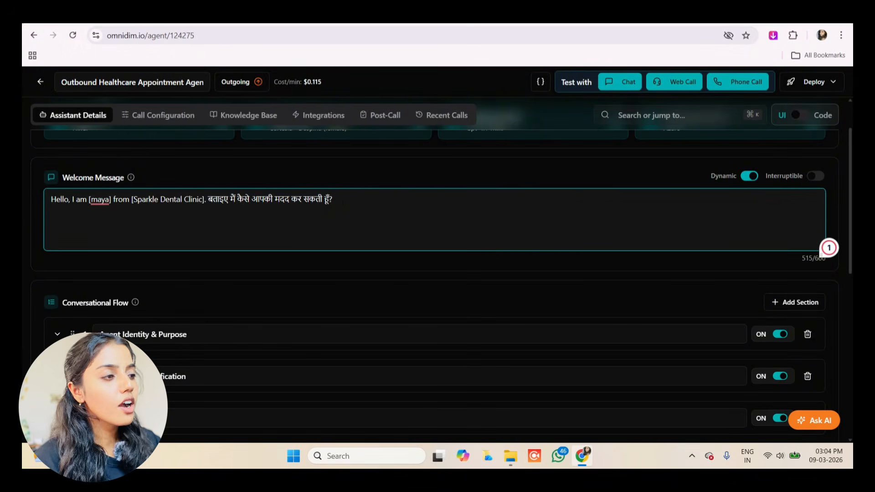
# Expand the Agent Identity & Purpose section of the conversational flow.
pyautogui.scroll(-2, 90, 256)
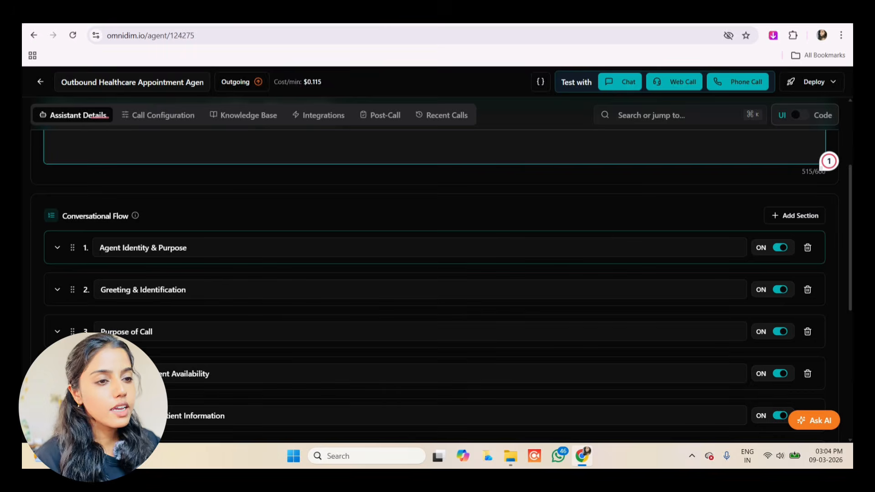
pyautogui.click(50, 249)
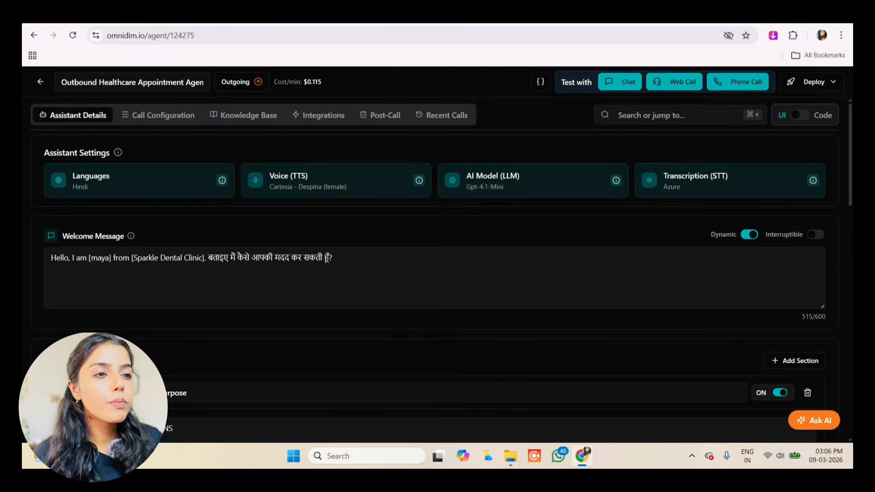
# Examine the agent's call configuration options, knowledge base sources and the integrations available to connect.
pyautogui.click(149, 117)
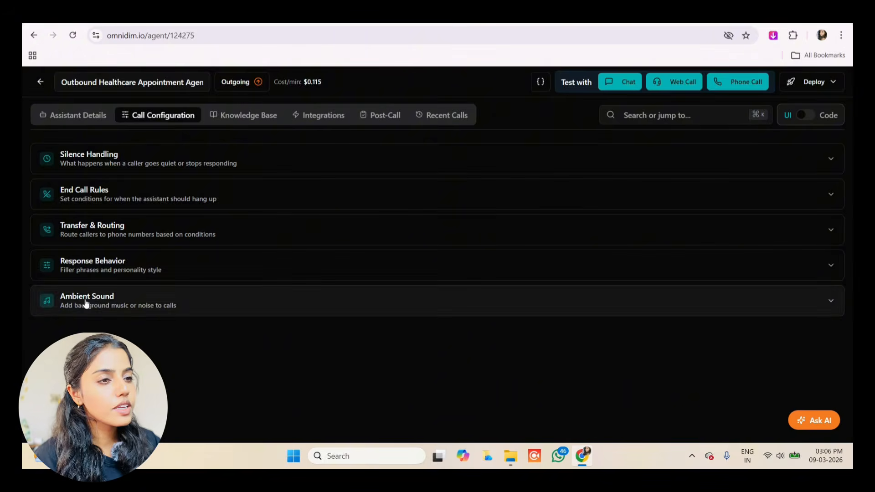
pyautogui.click(256, 117)
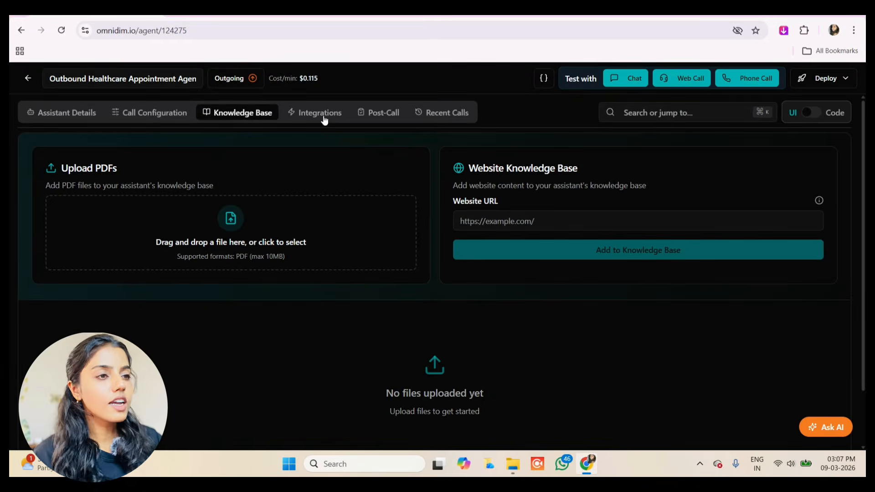
pyautogui.click(325, 118)
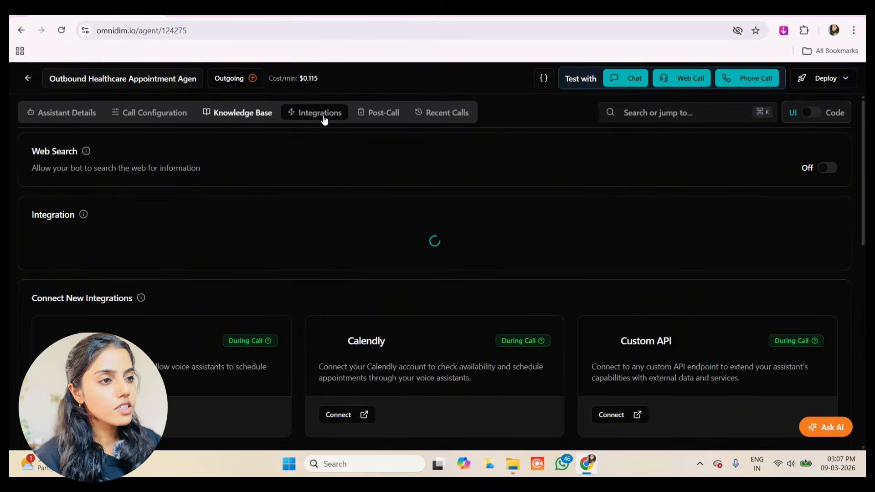
pyautogui.scroll(-3, 857, 199)
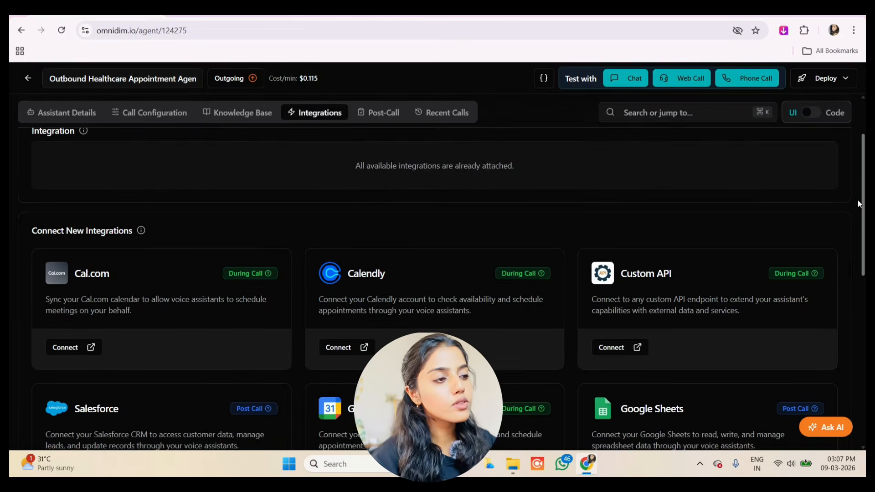
pyautogui.scroll(-3, 575, 291)
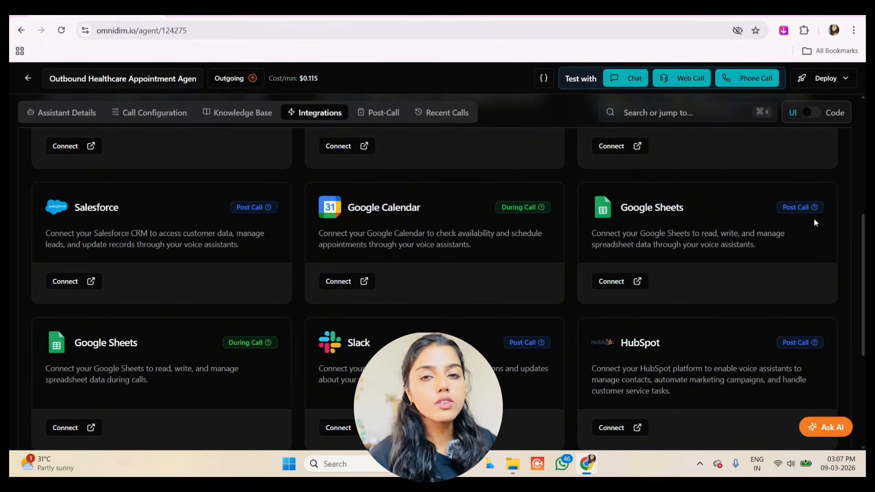
# Look through the remaining connectable integrations, including Slack, HubSpot, Genesys and WhatsApp Cloud.
pyautogui.scroll(-2, 12, 300)
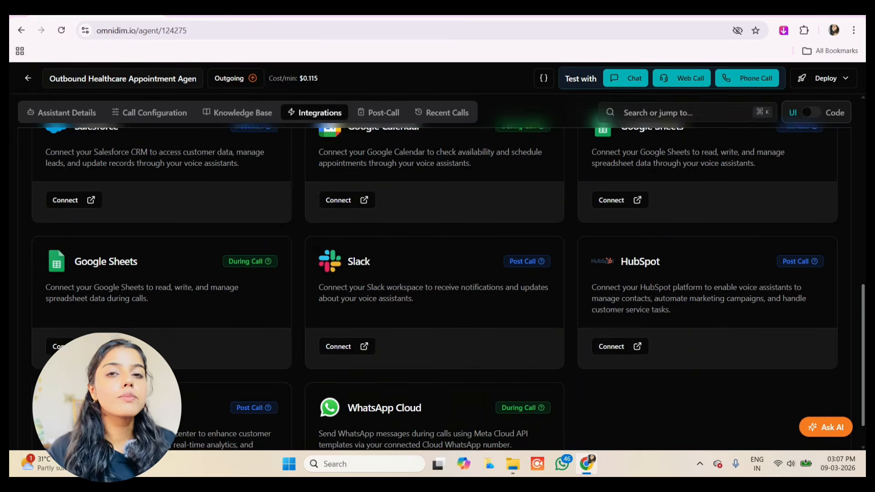
pyautogui.scroll(-3, 789, 328)
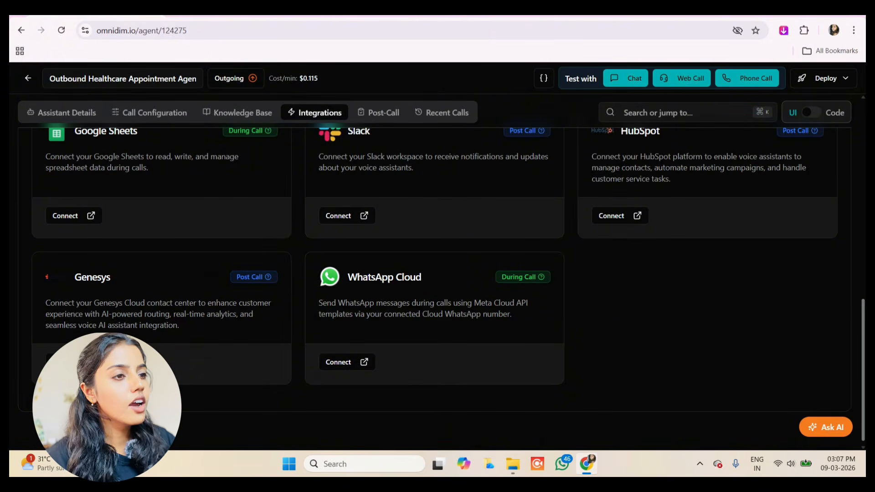
pyautogui.scroll(7, 435, 260)
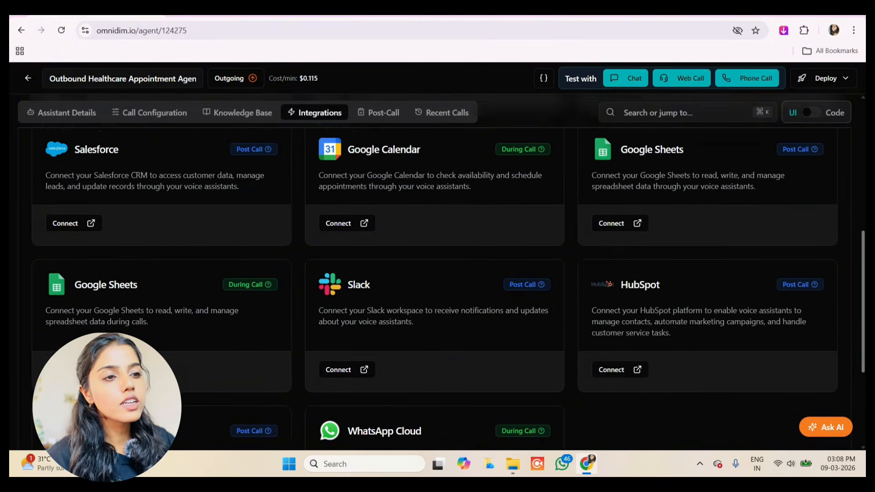
pyautogui.scroll(1, 435, 259)
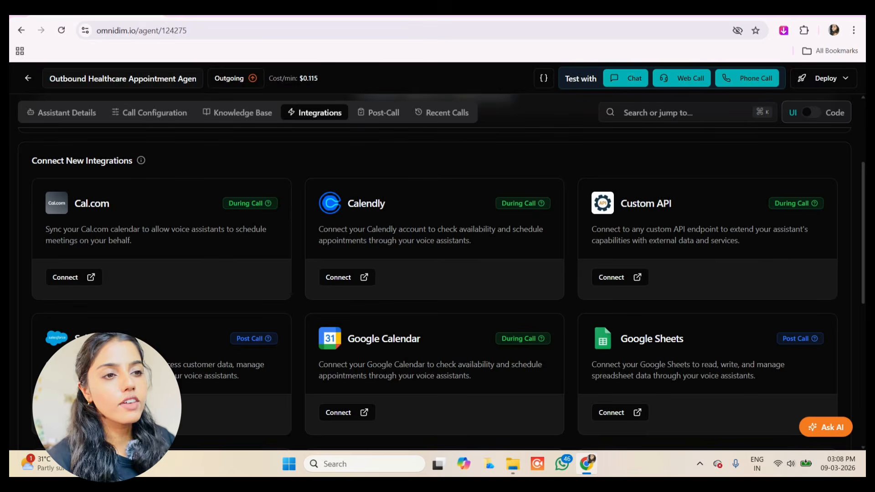
pyautogui.scroll(3, 436, 291)
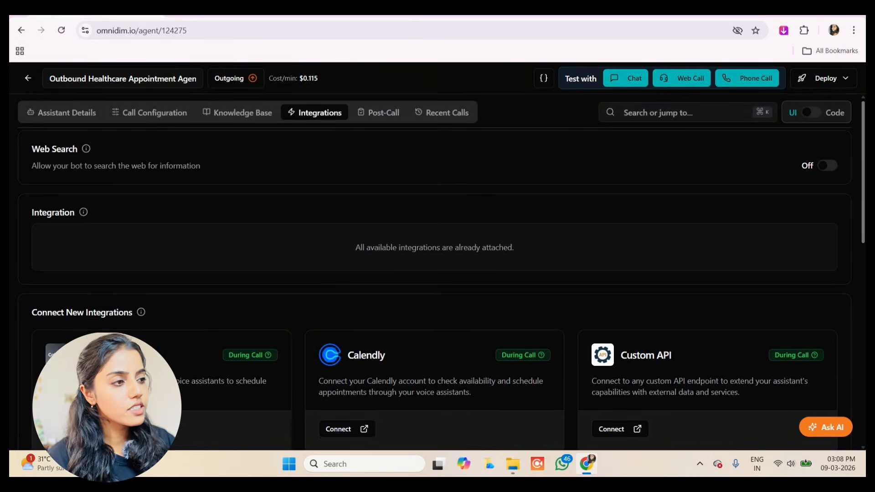
# Review the agent's post-call delivery settings, recent call history and deployment options.
pyautogui.click(391, 113)
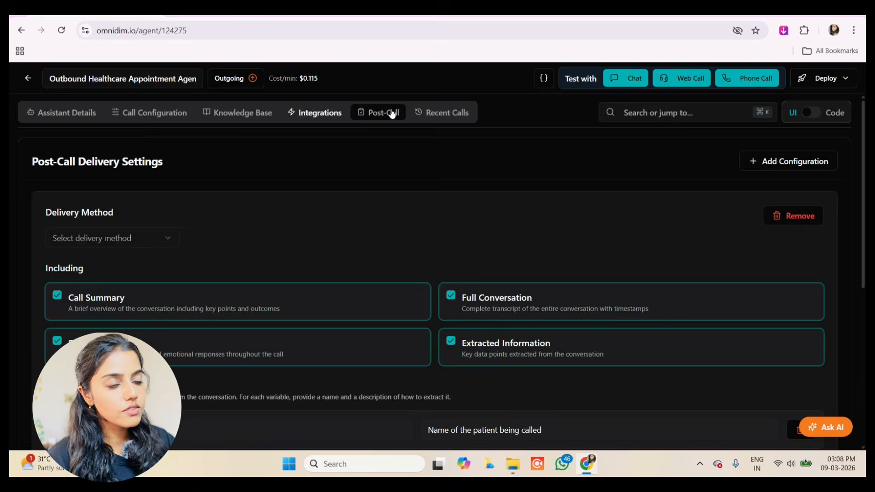
pyautogui.click(442, 112)
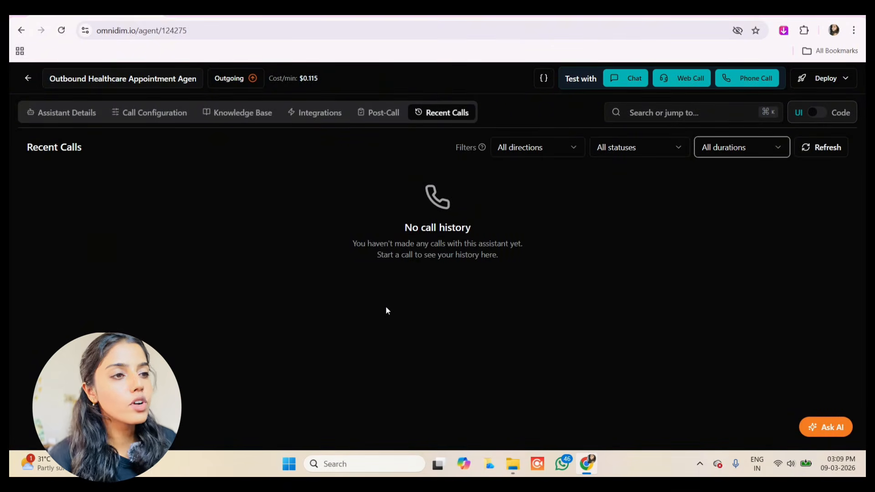
pyautogui.click(846, 77)
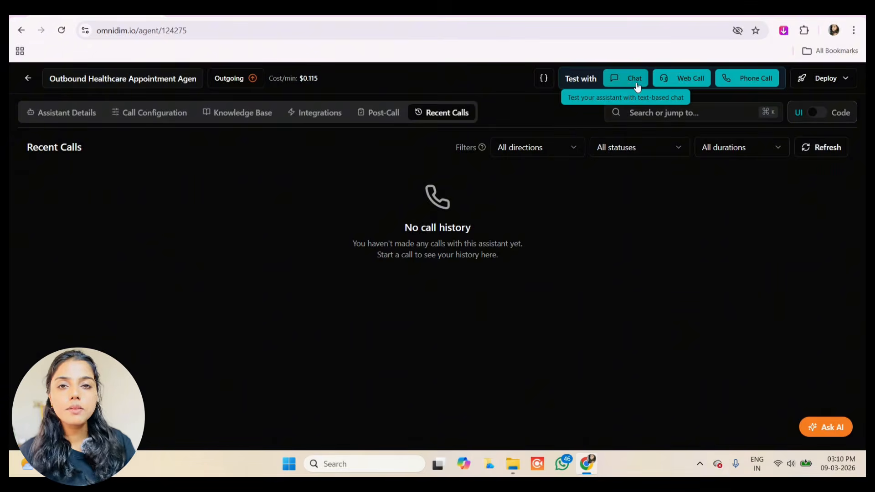
# Test the agent with a browser-based voice call and end the call after its greeting.
pyautogui.click(638, 87)
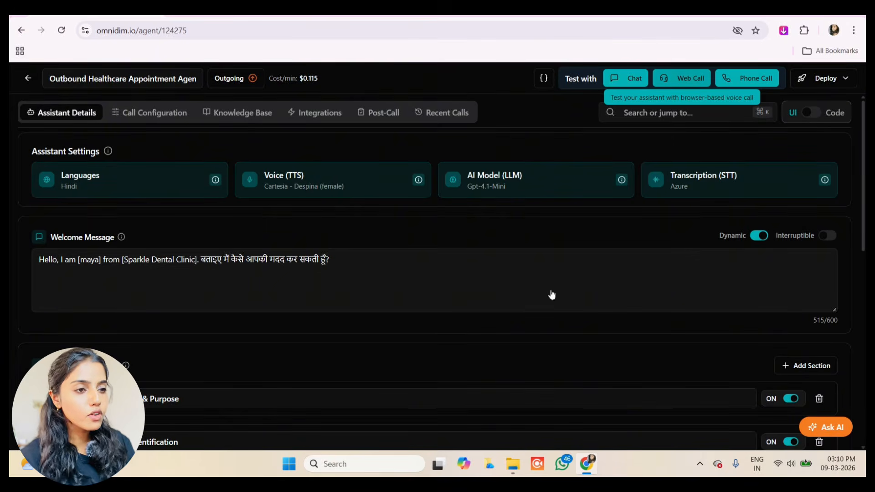
pyautogui.click(686, 81)
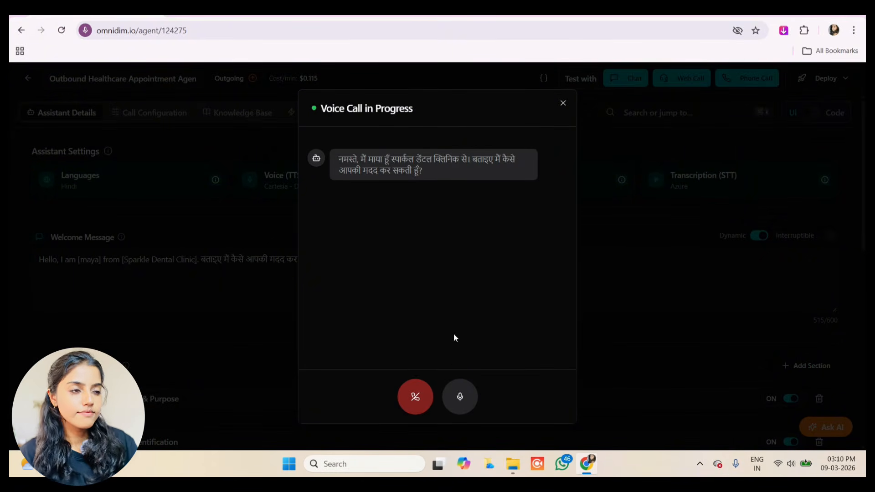
pyautogui.click(563, 104)
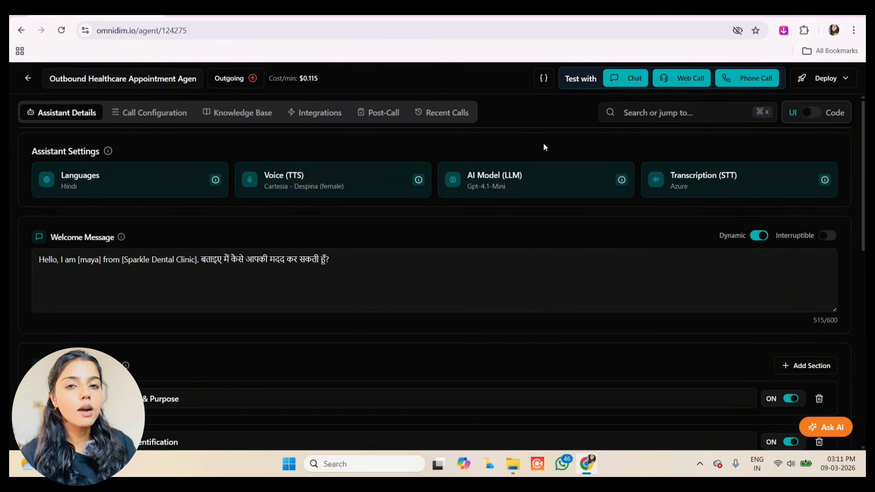
# Prepare a test phone call with the agent, choosing India as the country of the number to call.
pyautogui.click(766, 82)
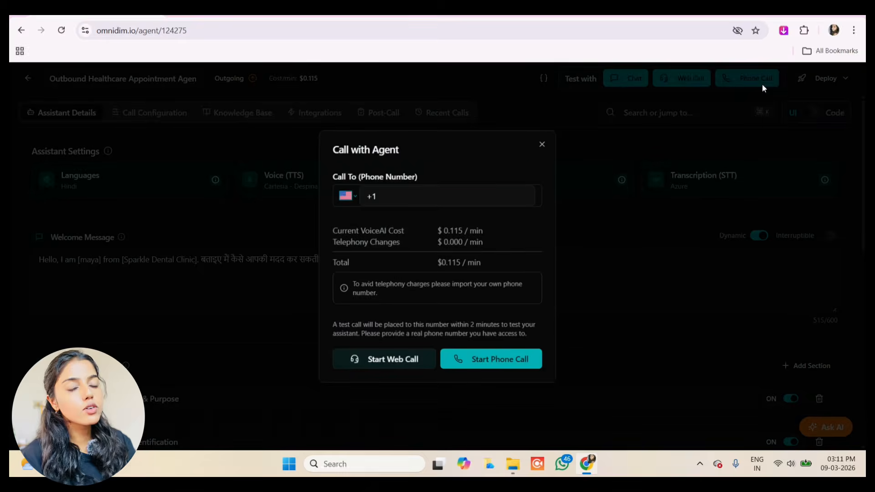
pyautogui.click(353, 196)
pyautogui.write('india')
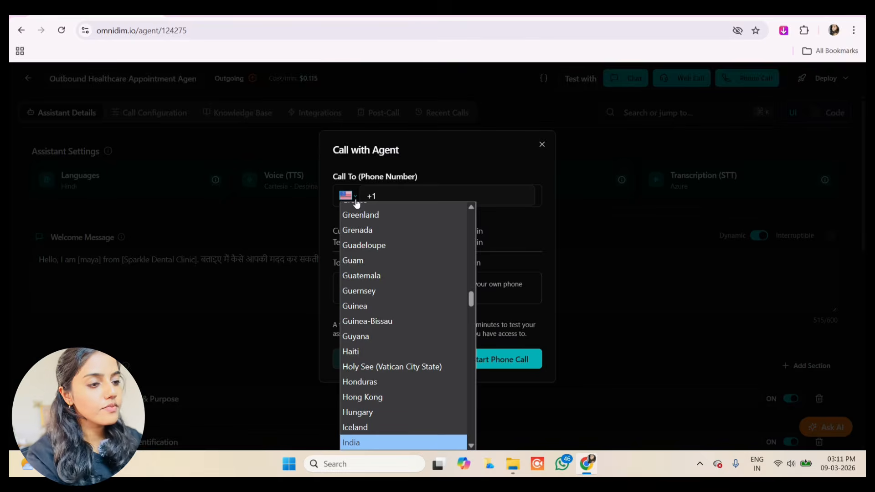
pyautogui.click(357, 443)
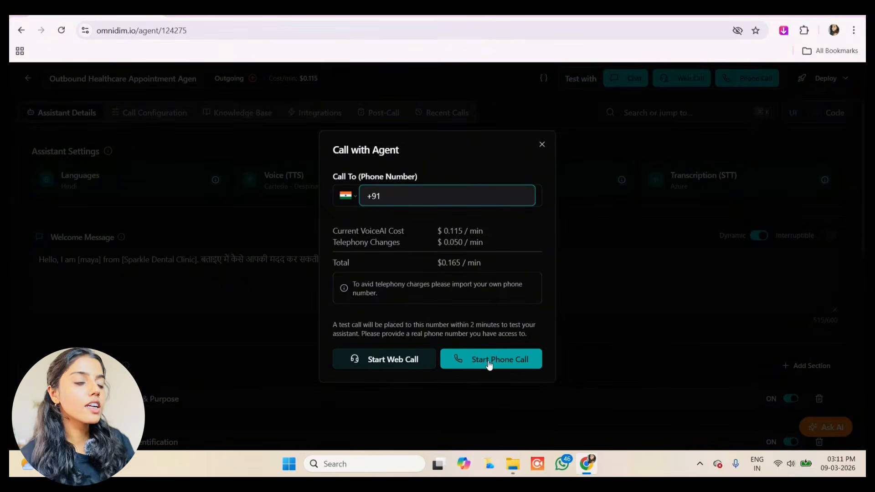
pyautogui.moveTo(512, 464)
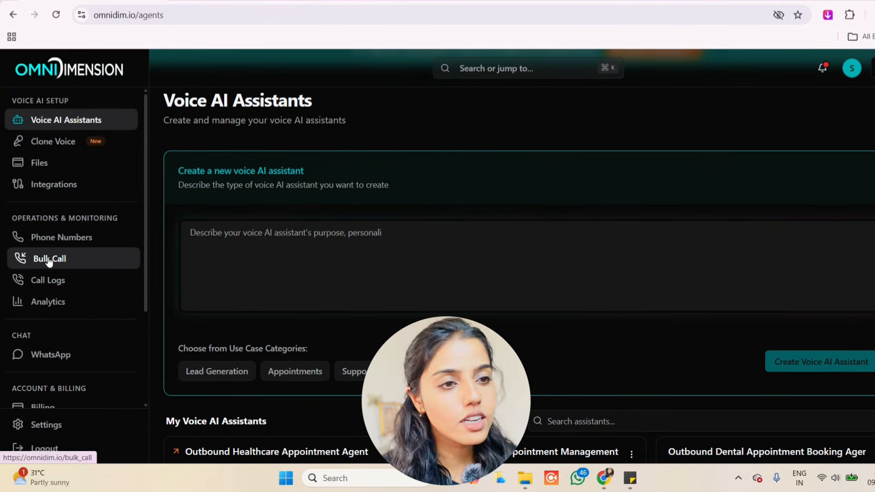
# Start a new bulk call campaign and examine its campaign name, phone number and concurrent call settings.
pyautogui.click(49, 259)
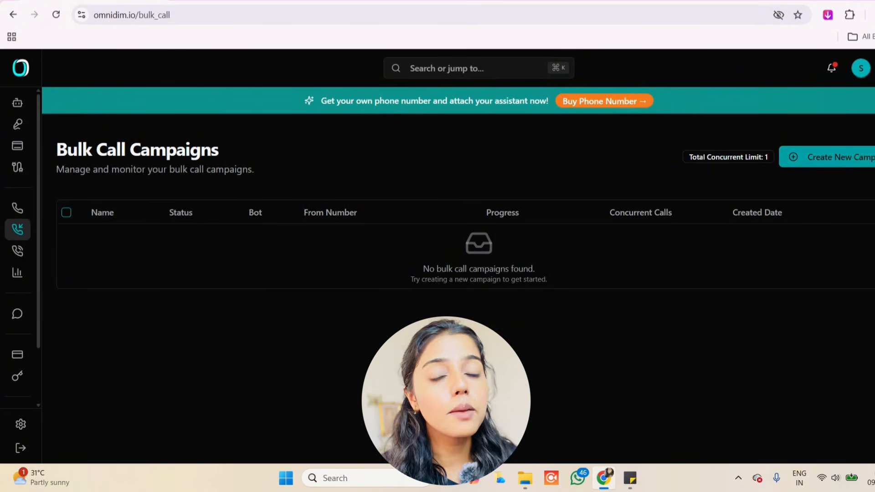
pyautogui.click(830, 157)
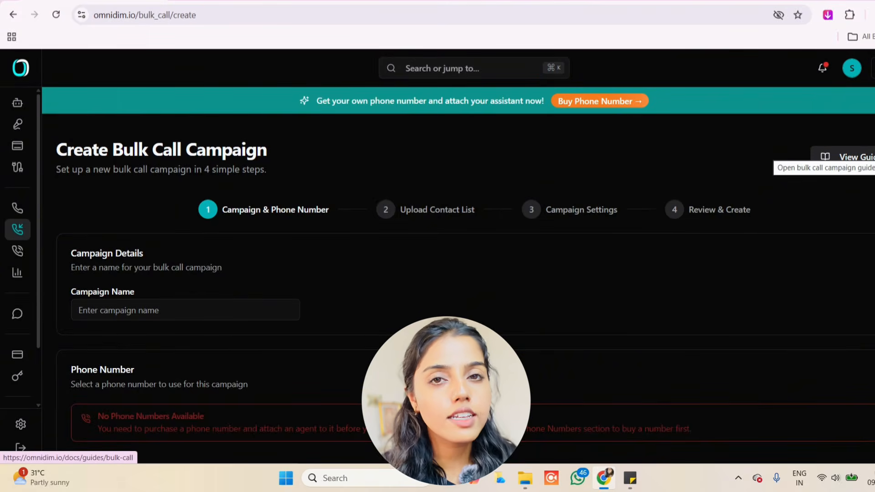
pyautogui.scroll(-5, 605, 193)
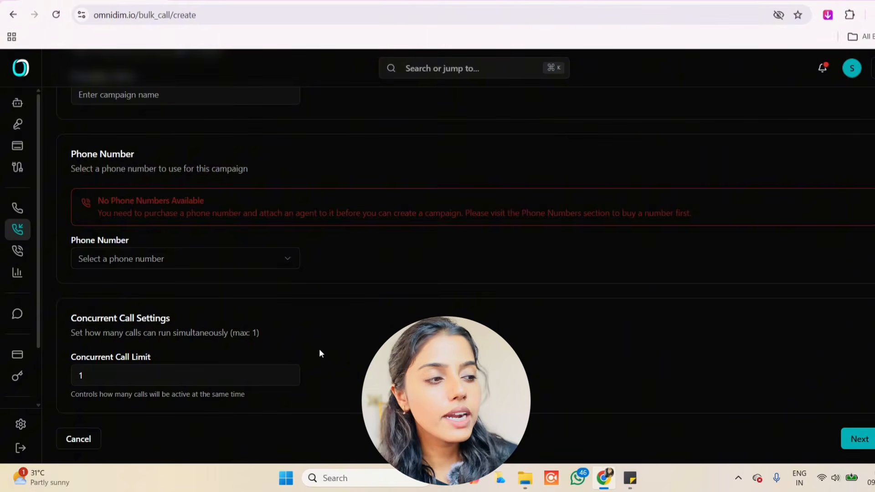
pyautogui.scroll(5, 458, 275)
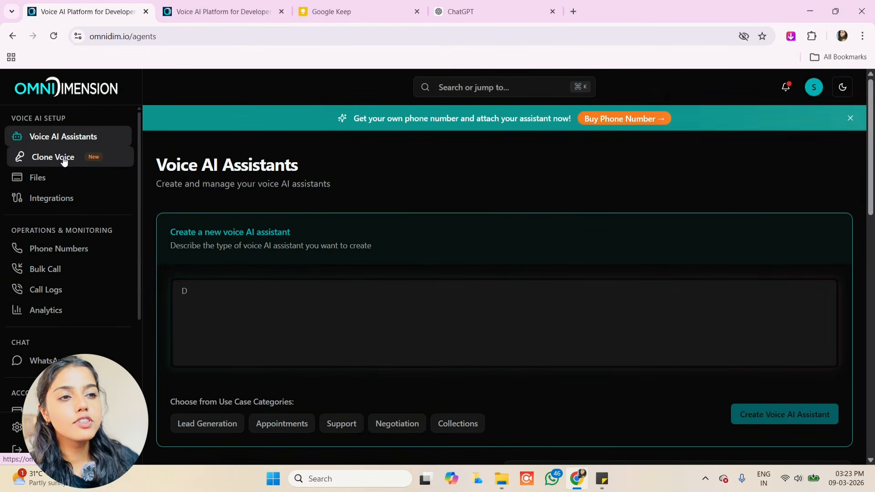
# Record a voice sample of about 22 seconds for voice cloning, reading the script from the sticky note.
pyautogui.click(64, 159)
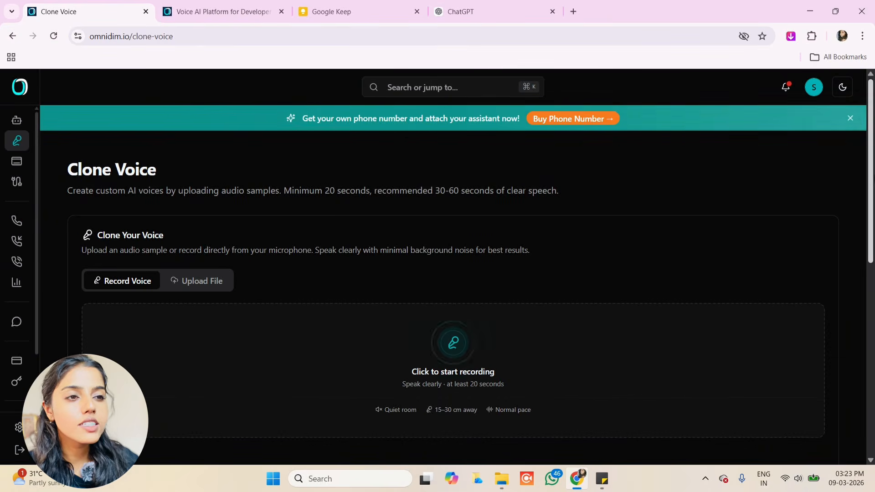
pyautogui.moveTo(874, 179); pyautogui.dragTo(874, 229)
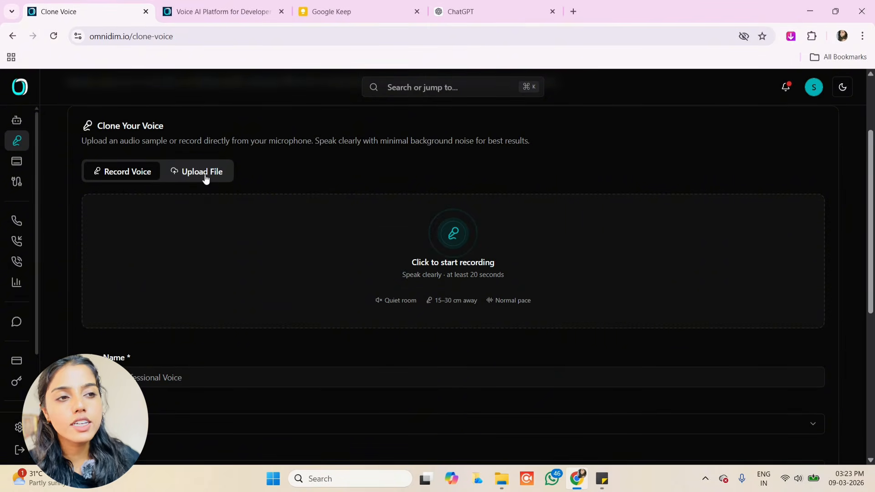
pyautogui.click(460, 239)
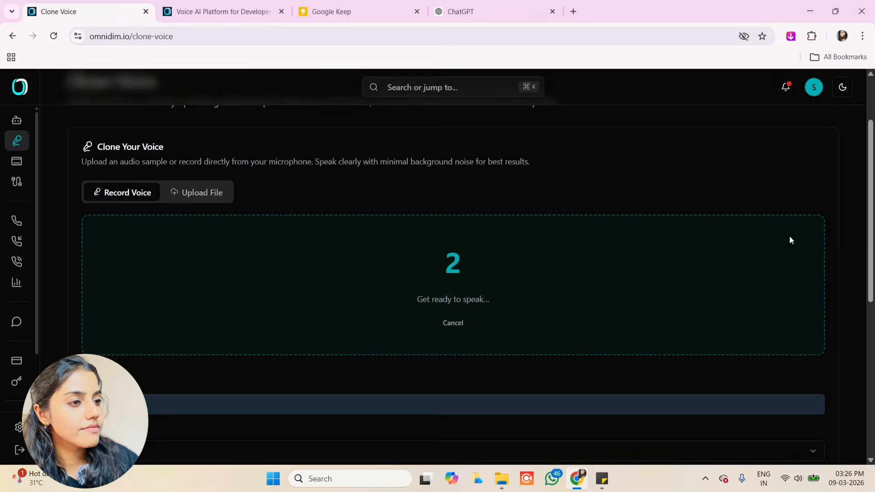
pyautogui.click(610, 482)
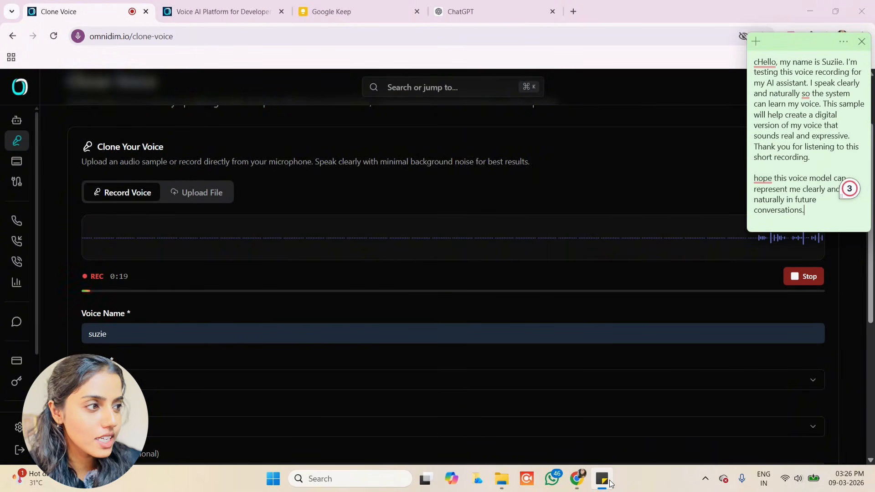
pyautogui.click(610, 481)
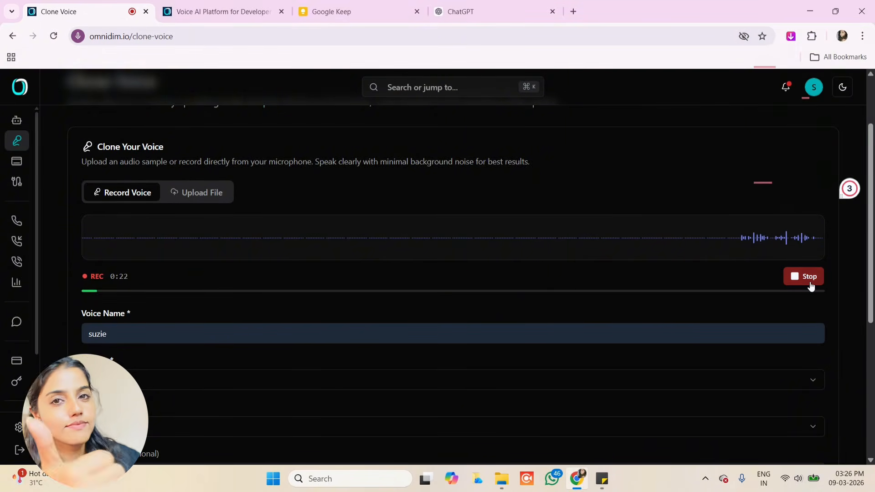
pyautogui.click(810, 282)
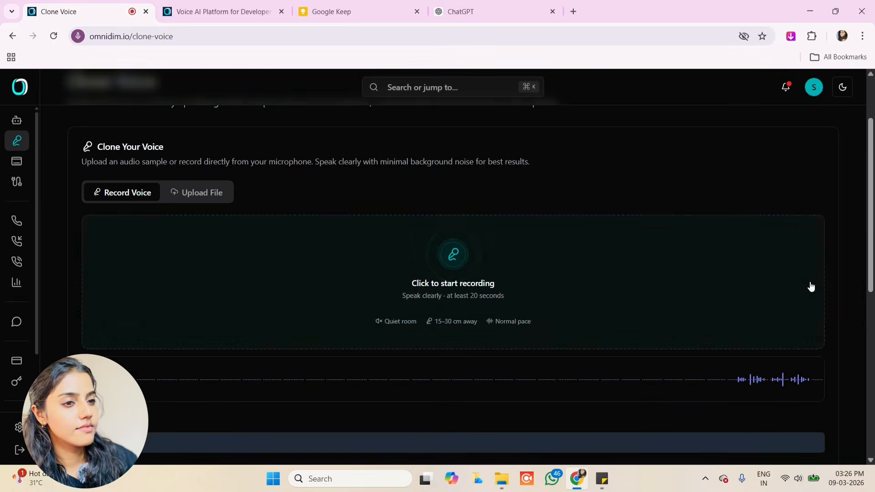
# Clone the recorded sample as a female English voice and play the cloned voice's preview.
pyautogui.moveTo(872, 247)
pyautogui.mouseDown()
pyautogui.moveTo(873, 381)
pyautogui.moveTo(874, 179)
pyautogui.moveTo(873, 341)
pyautogui.moveTo(874, 314)
pyautogui.mouseUp()
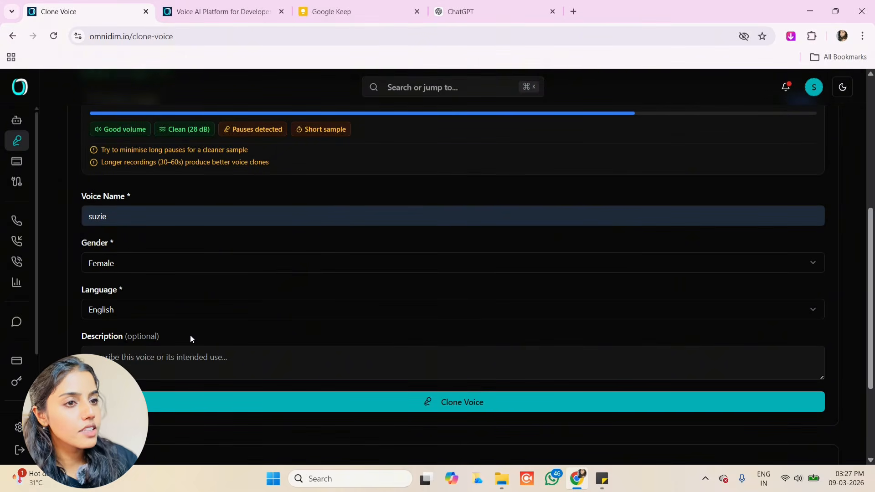
pyautogui.click(494, 409)
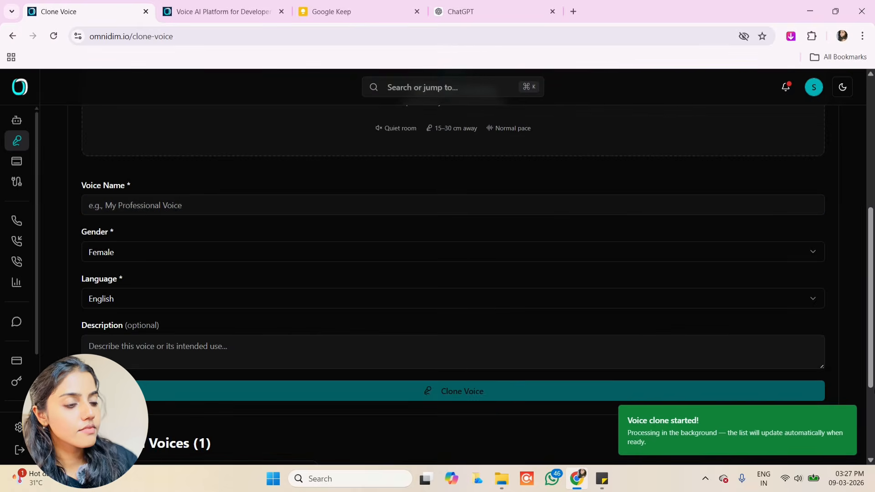
pyautogui.moveTo(870, 367); pyautogui.dragTo(870, 409)
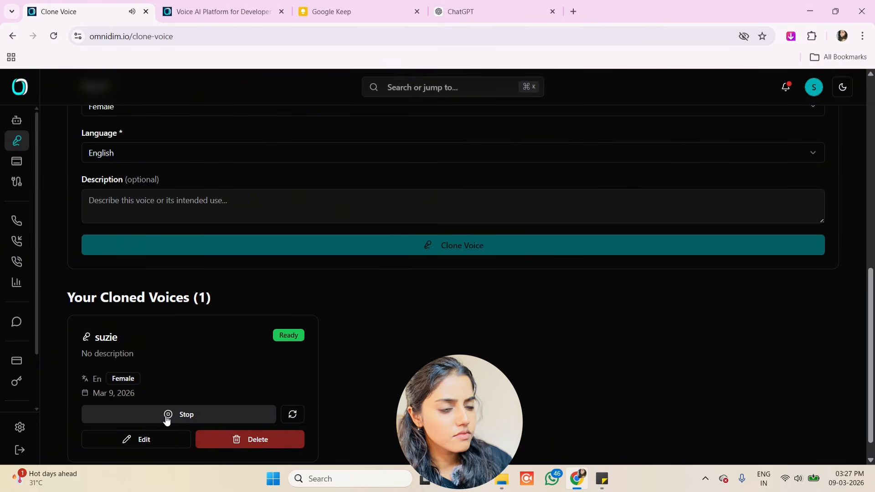
pyautogui.click(167, 419)
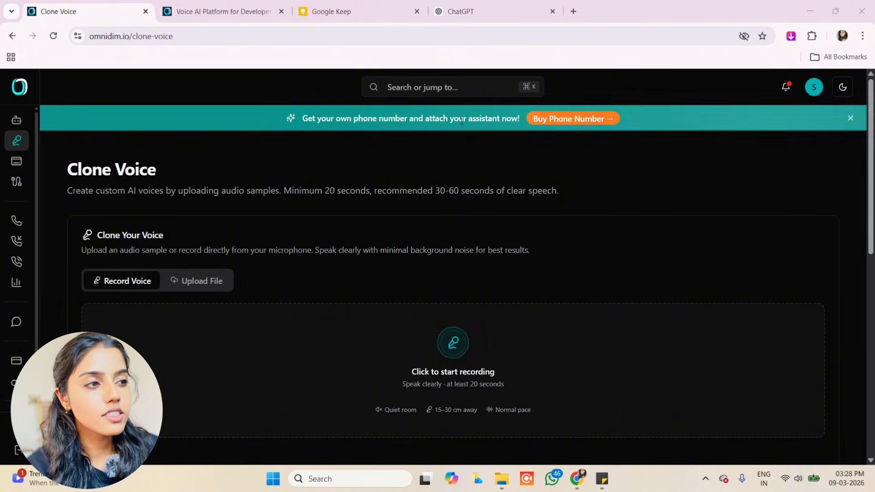
# Open the phone number shop and browse the Indian numbers available for purchase.
pyautogui.click(573, 124)
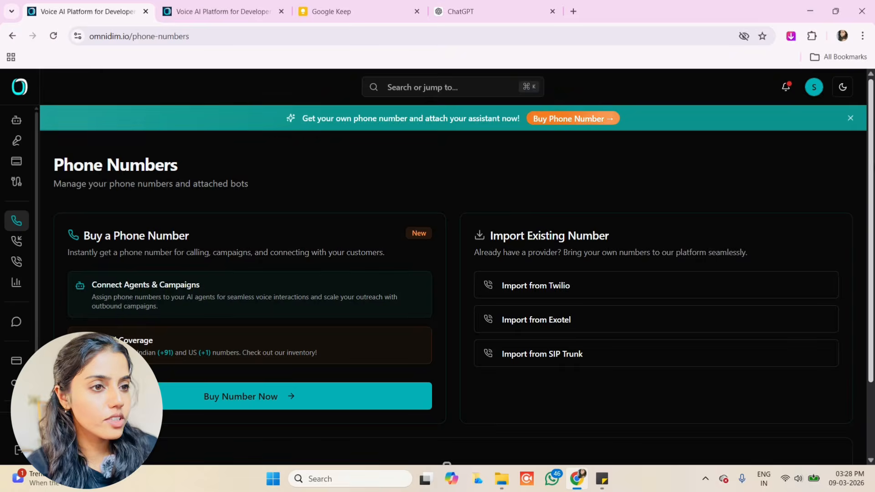
pyautogui.scroll(-1, 77, 203)
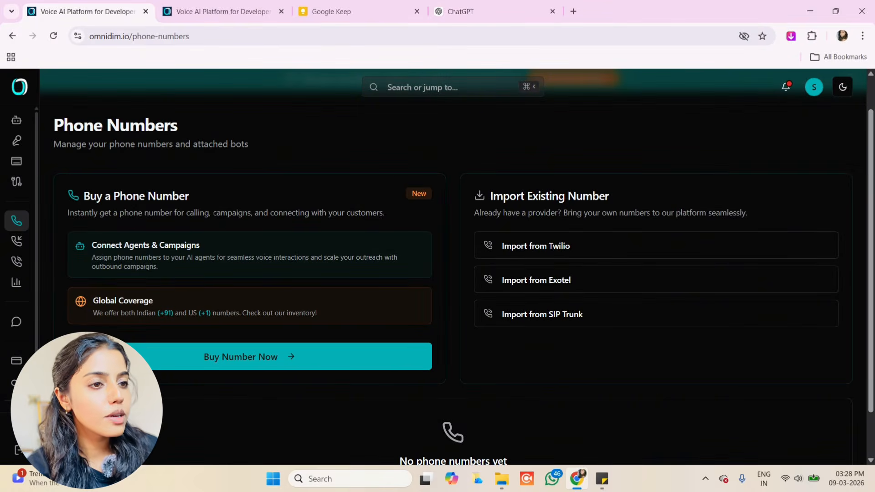
pyautogui.click(283, 362)
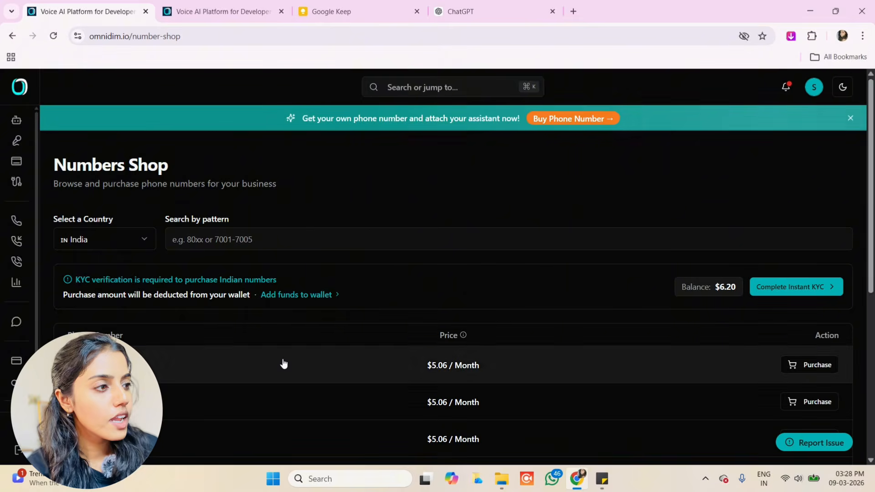
pyautogui.scroll(-3, 863, 318)
pyautogui.scroll(-3, 858, 332)
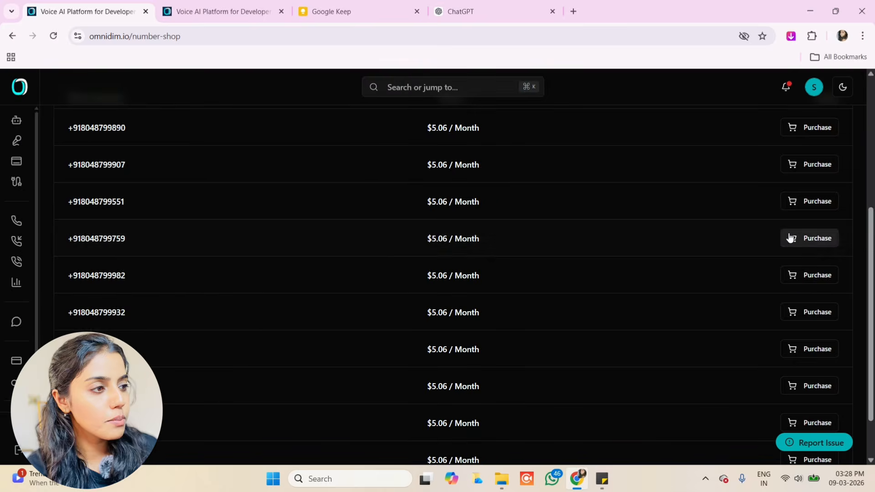
# Start the purchase of one of the listed Indian numbers and examine its reservation, KYC verification and agent attachment steps.
pyautogui.click(798, 240)
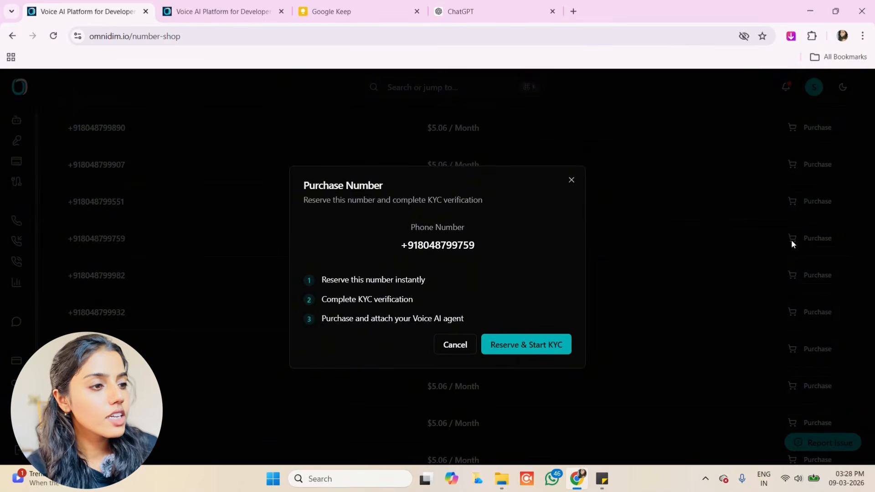
pyautogui.moveTo(322, 279); pyautogui.dragTo(443, 284)
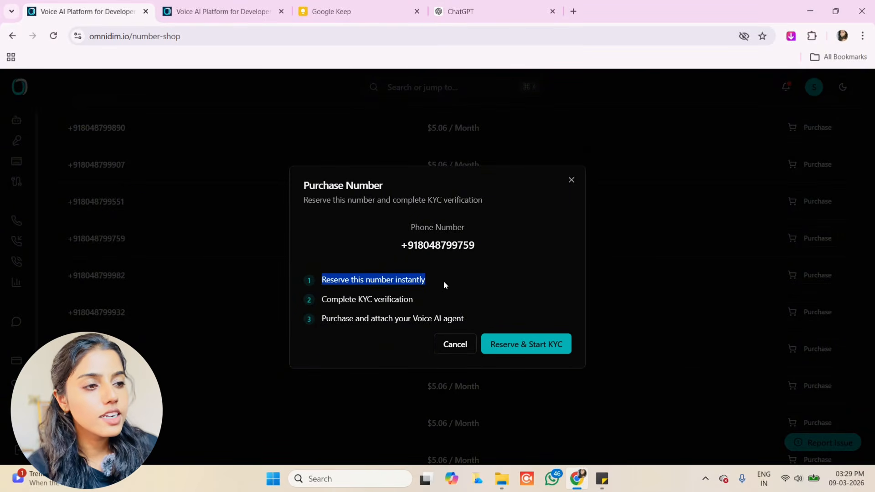
pyautogui.moveTo(326, 299); pyautogui.dragTo(401, 299)
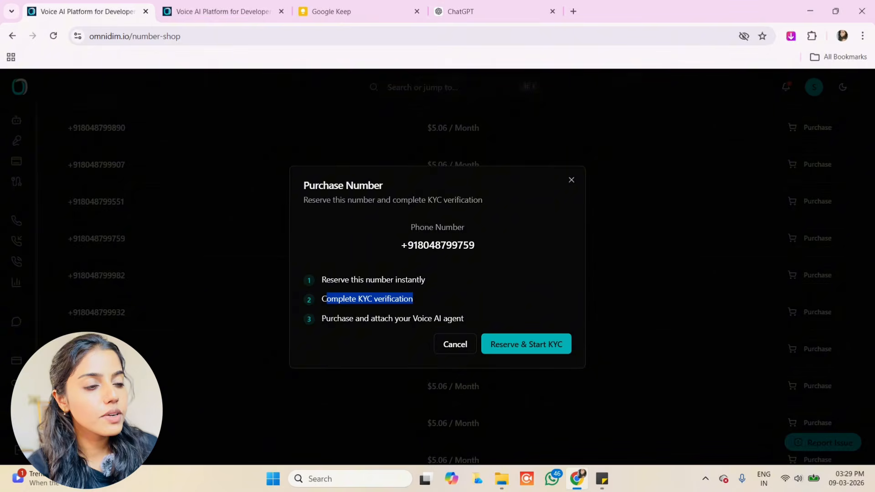
pyautogui.moveTo(322, 318); pyautogui.dragTo(424, 318)
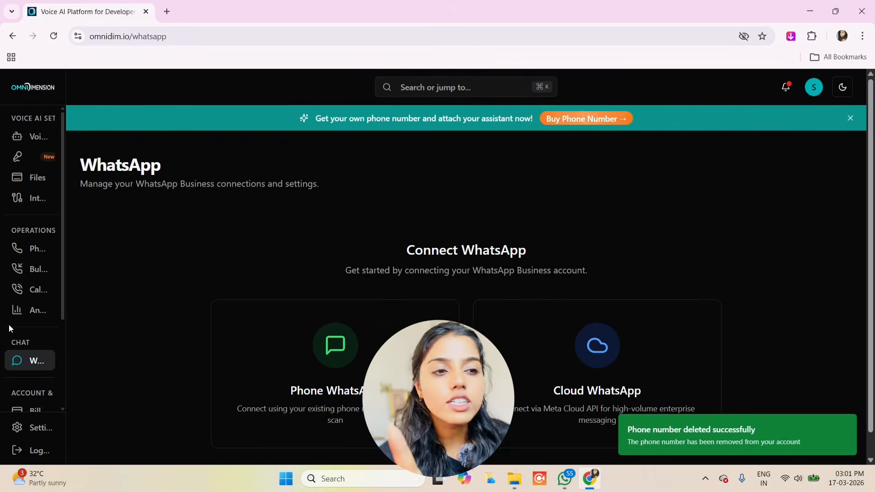
# Connect a WhatsApp account through Phone WhatsApp and assign the first listed Appointment Agent to the connected number.
pyautogui.moveTo(7, 327)
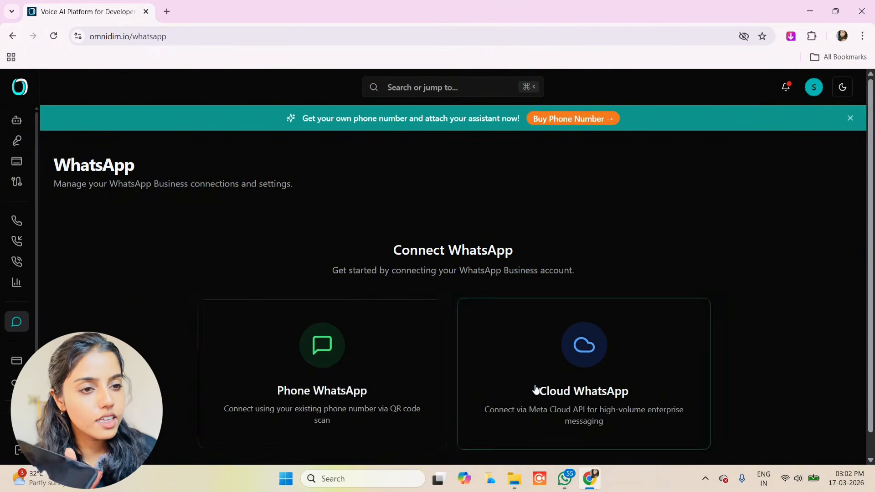
pyautogui.click(383, 384)
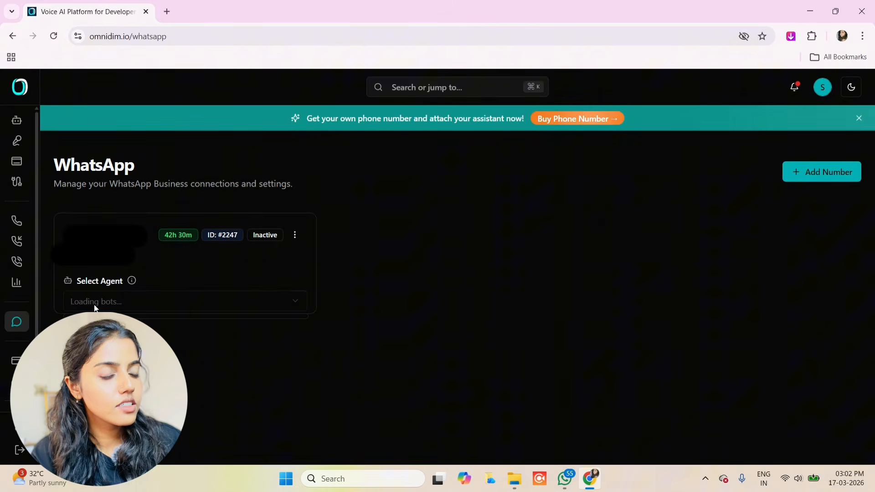
pyautogui.click(164, 306)
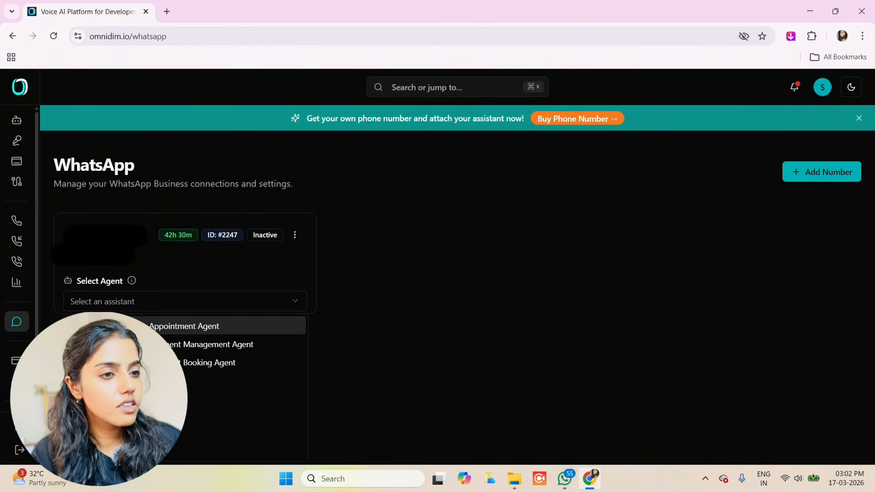
pyautogui.click(163, 326)
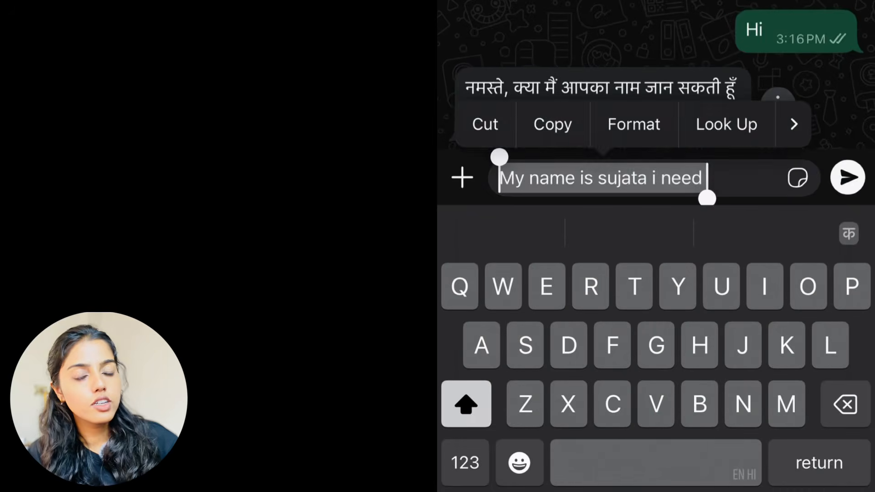
# Message the agent on WhatsApp with the patient's name and a request for a doctor appointment on 10 march, 3pm, then answer Yes.
pyautogui.press('BackSpace')
pyautogui.write('My n')
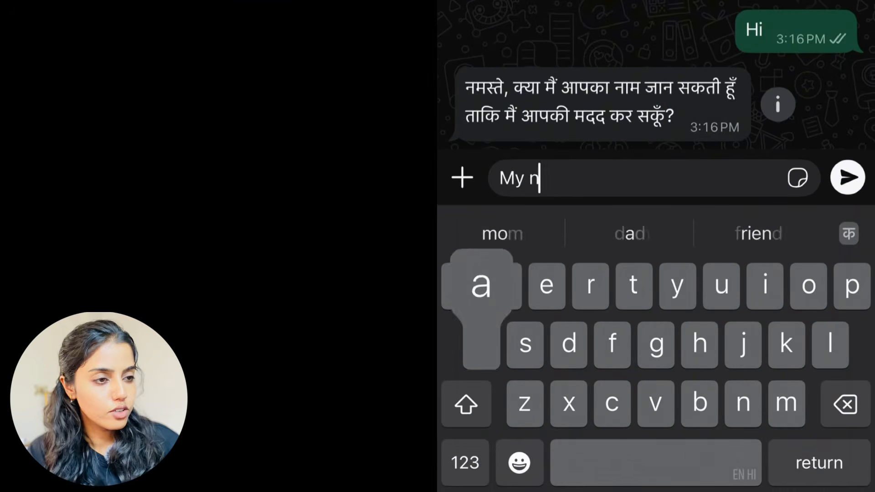
pyautogui.write('ame is Sujata ')
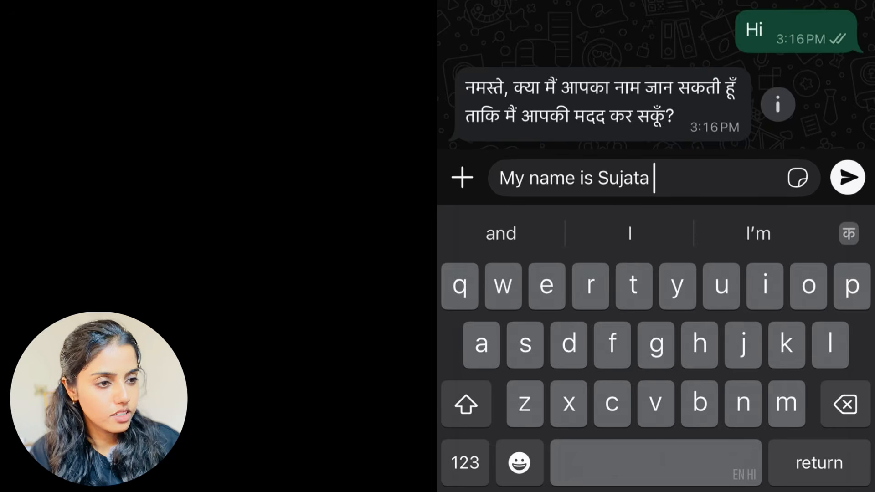
pyautogui.write('i neew')
pyautogui.press('BackSpace')
pyautogui.write('d')
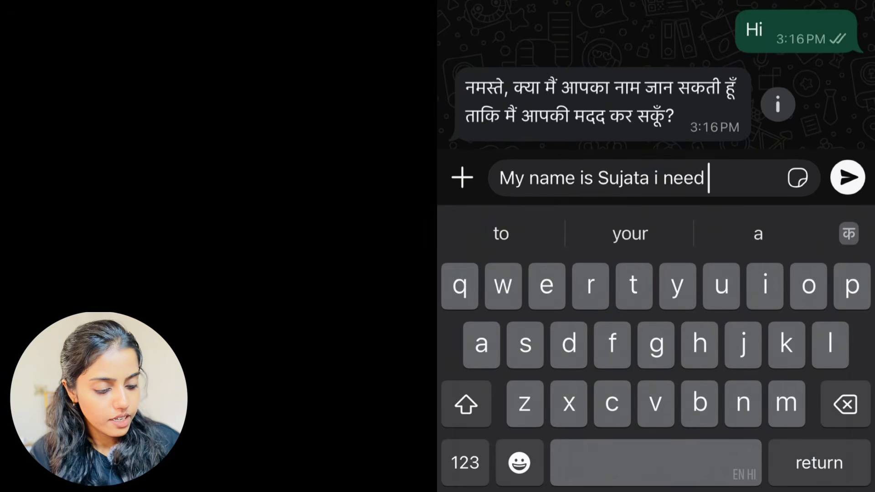
pyautogui.write(' doctor appointment for')
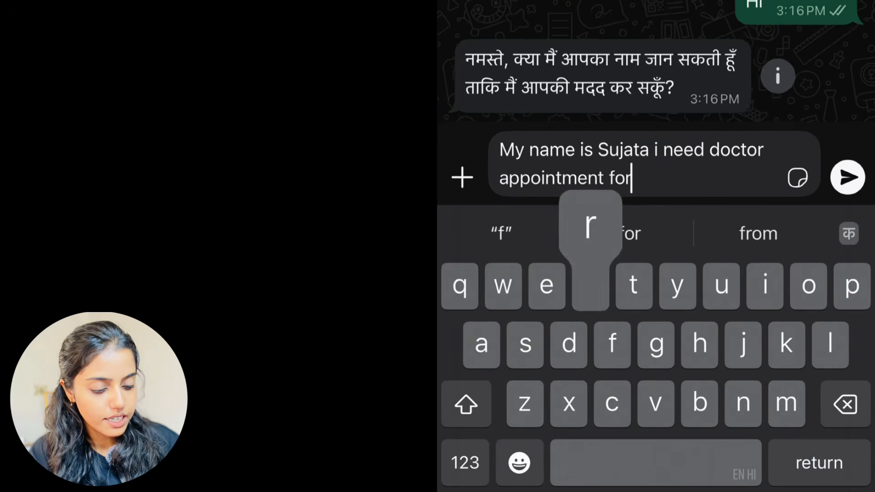
pyautogui.write(' 10 march ')
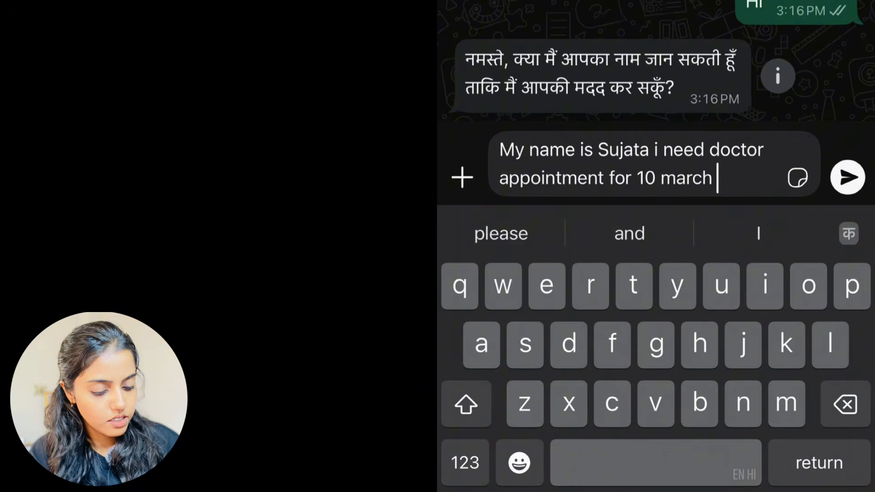
pyautogui.write('ar 3pm')
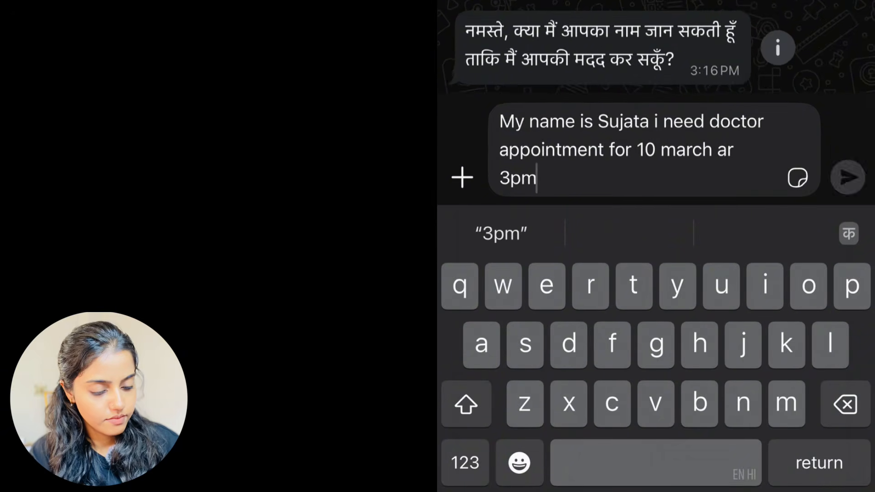
pyautogui.press('Return')
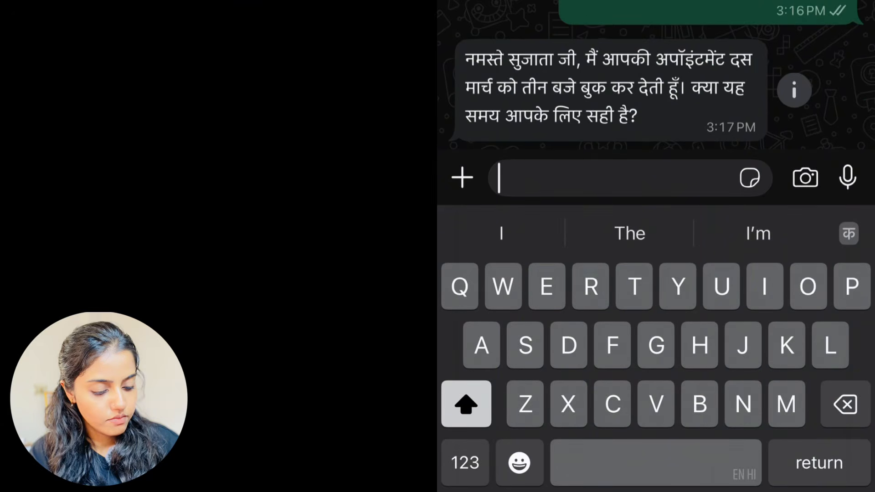
pyautogui.write('Yes')
pyautogui.press('Return')
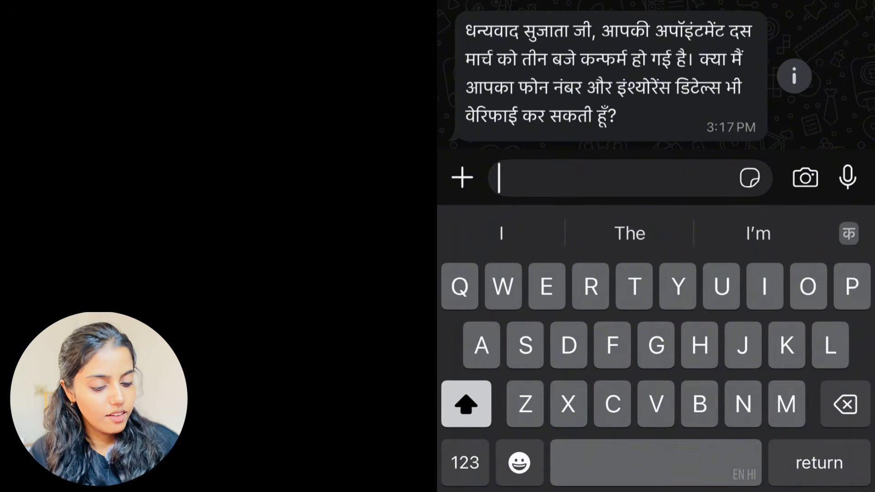
# Review the WhatsApp appointment conversation in the connected number's chat history through to the agent's last reply.
pyautogui.click(610, 75)
pyautogui.click(484, 2)
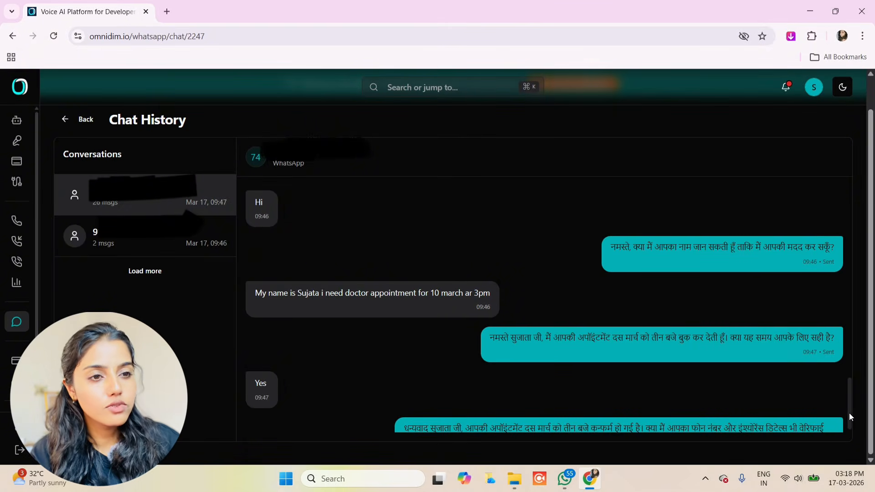
pyautogui.moveTo(849, 412); pyautogui.dragTo(855, 425)
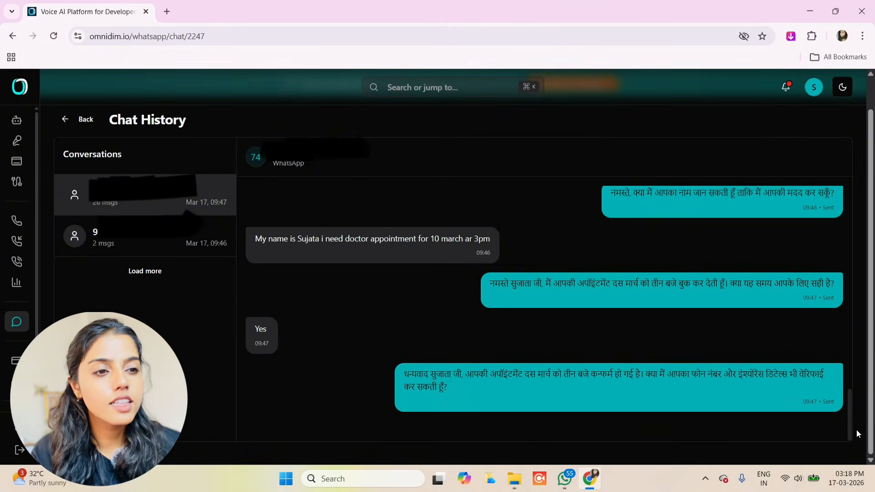